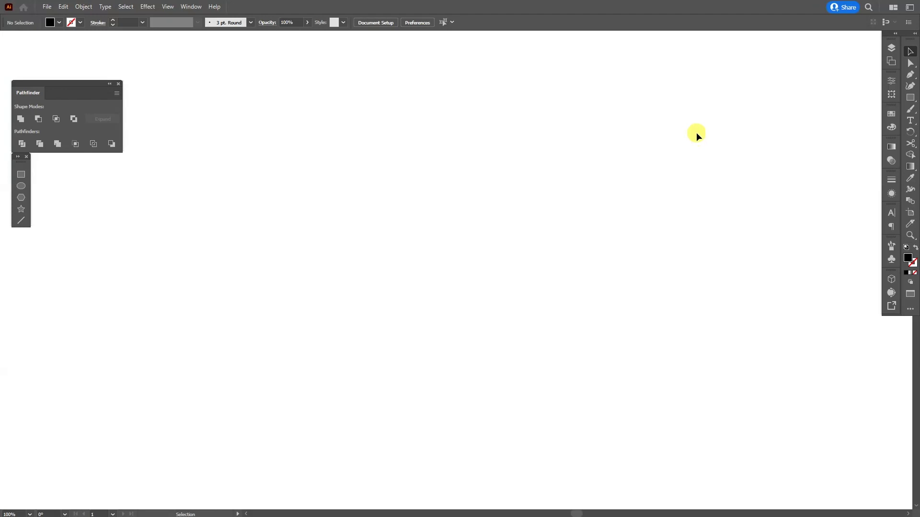
# Draw a thin black horizontal bar about 90 by 18 px with the Rectangle tool
pyautogui.click(910, 97)
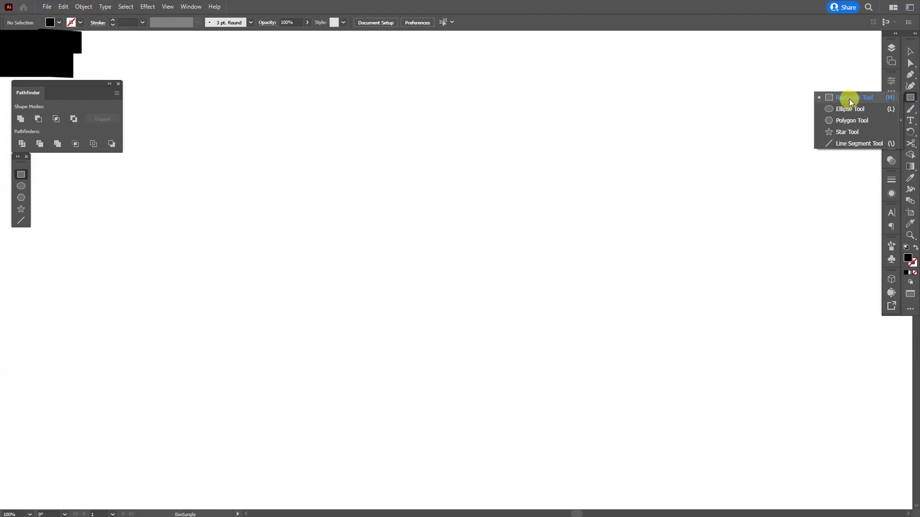
pyautogui.click(847, 101)
pyautogui.moveTo(455, 203); pyautogui.dragTo(485, 209)
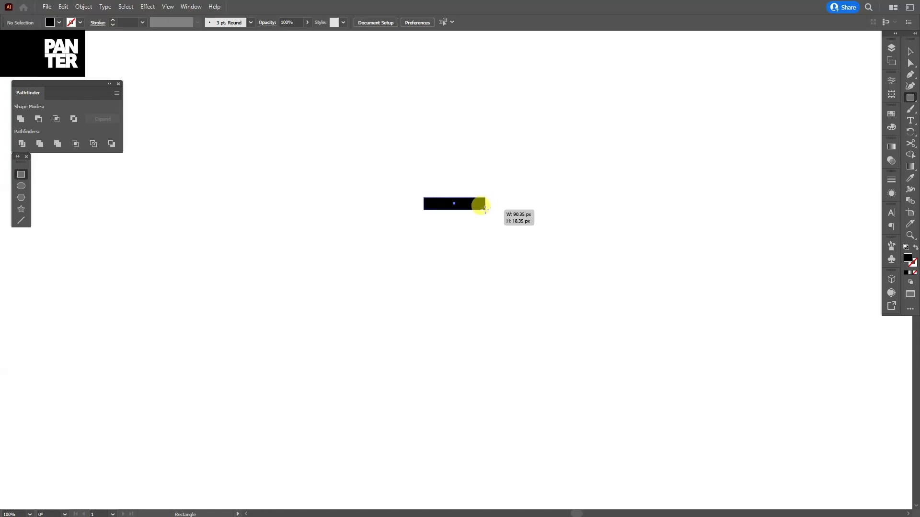
pyautogui.press('a')
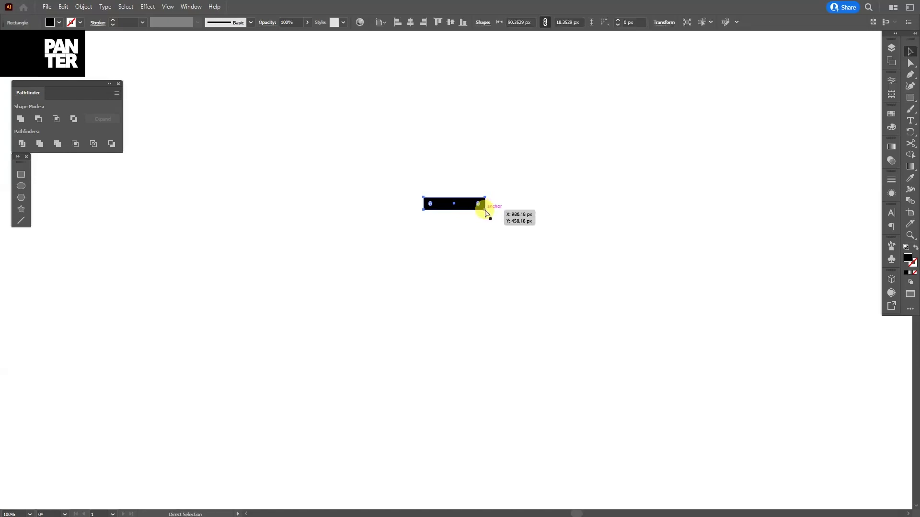
# Paste a copy of the bar in front in the same place and rotate it 90° to form a plus
pyautogui.click(64, 8)
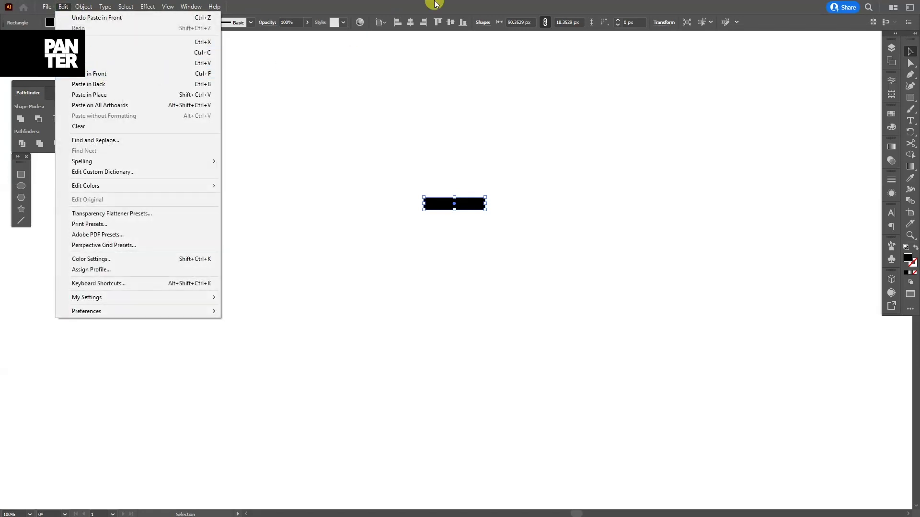
pyautogui.click(103, 76)
pyautogui.moveTo(488, 194); pyautogui.dragTo(462, 249)
# Unite the two crossed bars into a single plus shape with Pathfinder
pyautogui.moveTo(536, 259); pyautogui.dragTo(392, 179)
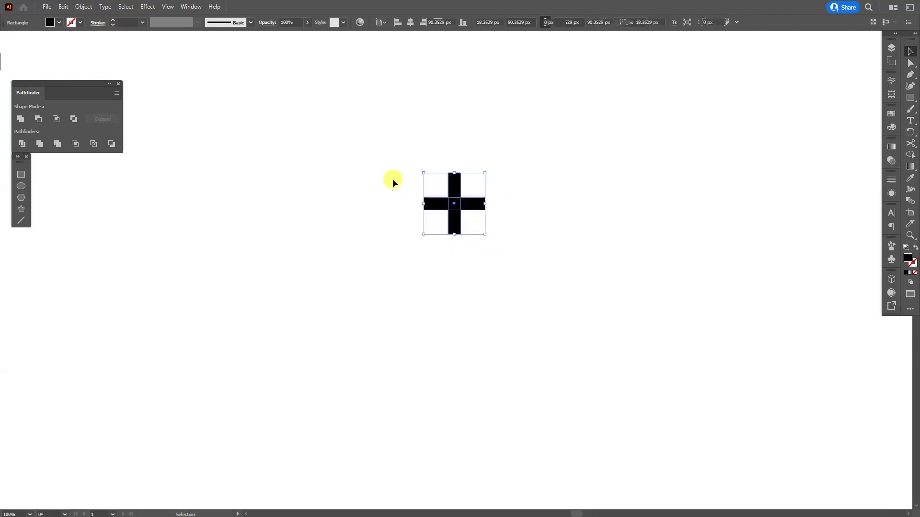
pyautogui.click(23, 120)
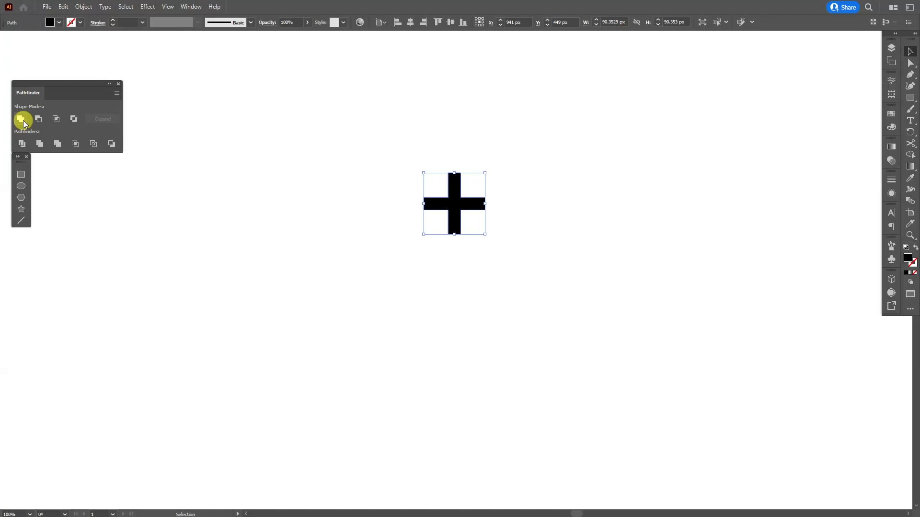
pyautogui.click(191, 8)
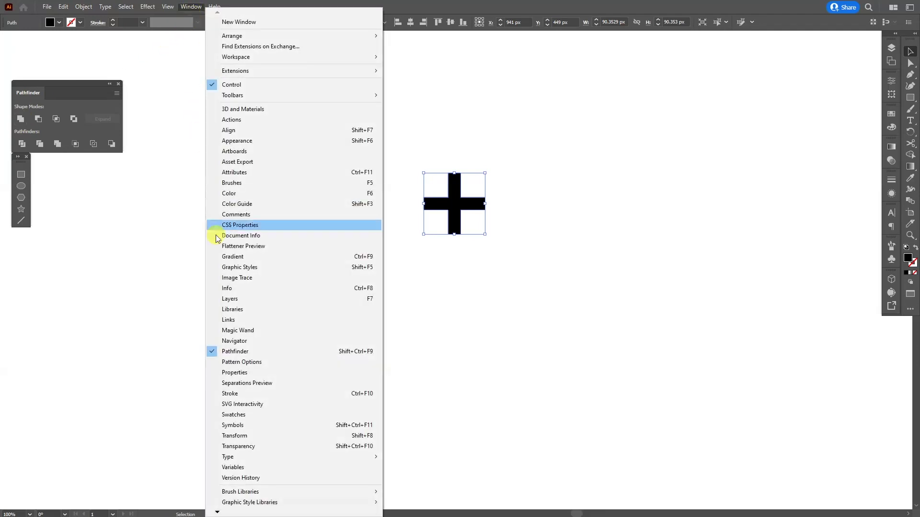
pyautogui.click(234, 351)
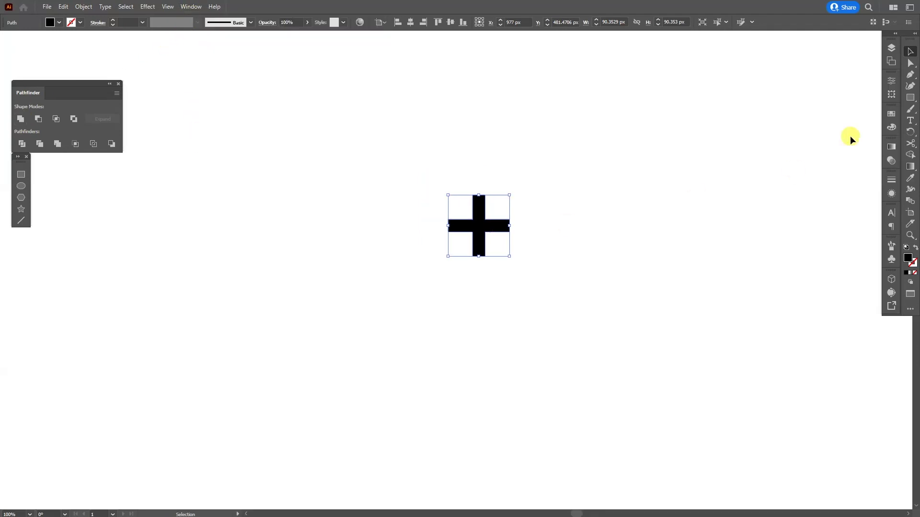
# Fill the plus with the light blue swatch, move it up to the left of the canvas centre, and deselect it
pyautogui.click(891, 114)
pyautogui.click(826, 149)
pyautogui.moveTo(481, 231); pyautogui.dragTo(332, 170)
pyautogui.click(443, 213)
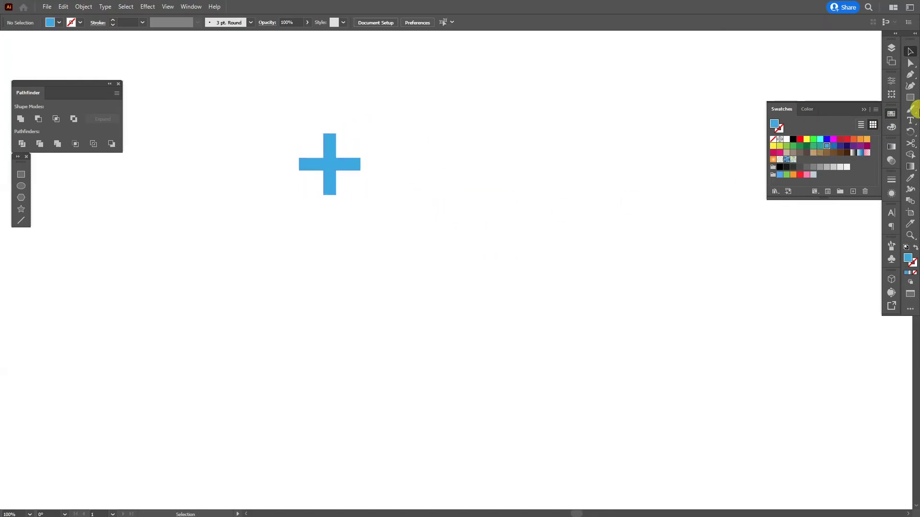
# Draw a circle about 31 px in diameter near the upper right of the plus and fill it with pink
pyautogui.moveTo(908, 96); pyautogui.dragTo(858, 109)
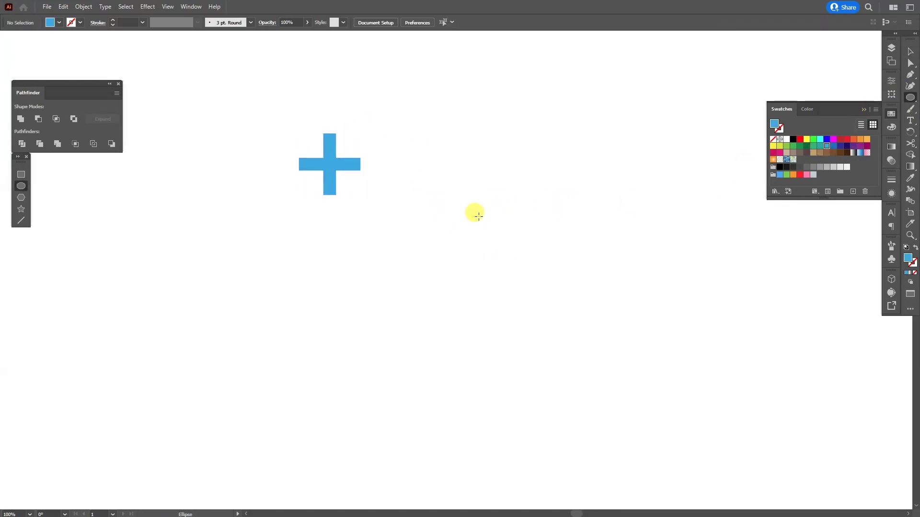
pyautogui.moveTo(462, 216); pyautogui.dragTo(474, 221)
pyautogui.click(780, 152)
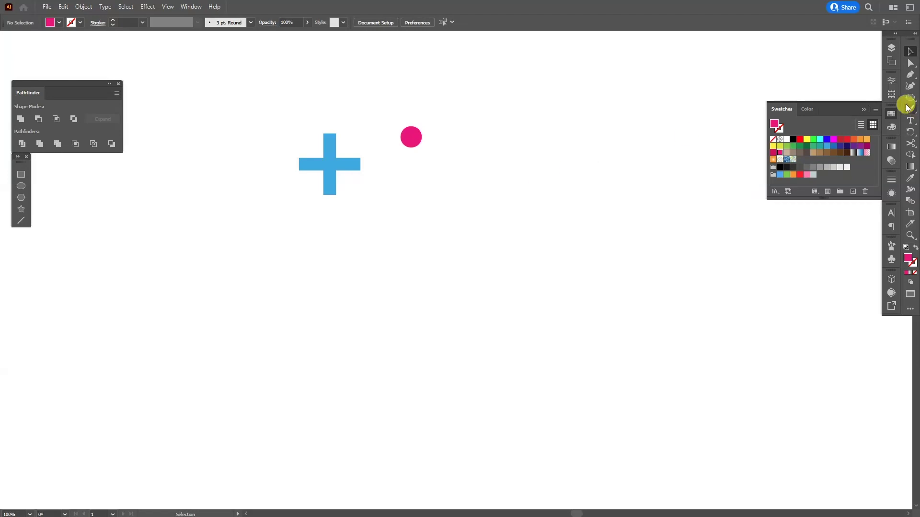
# Draw a long thin rectangle about 217 by 14 px below the circle and fill it with yellow
pyautogui.moveTo(912, 102); pyautogui.dragTo(841, 95)
pyautogui.moveTo(422, 196); pyautogui.dragTo(570, 204)
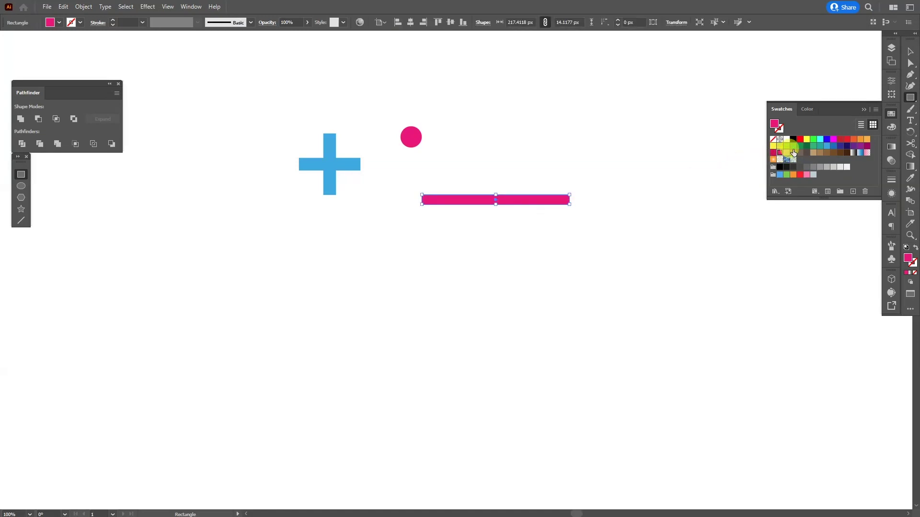
pyautogui.click(772, 147)
# Select all the shapes, move them slightly down together, and deselect them
pyautogui.press('v')
pyautogui.hotkey('ctrl', 'a')
pyautogui.moveTo(353, 171); pyautogui.dragTo(349, 216)
pyautogui.click(425, 313)
pyautogui.scroll(-2, 239, 214)
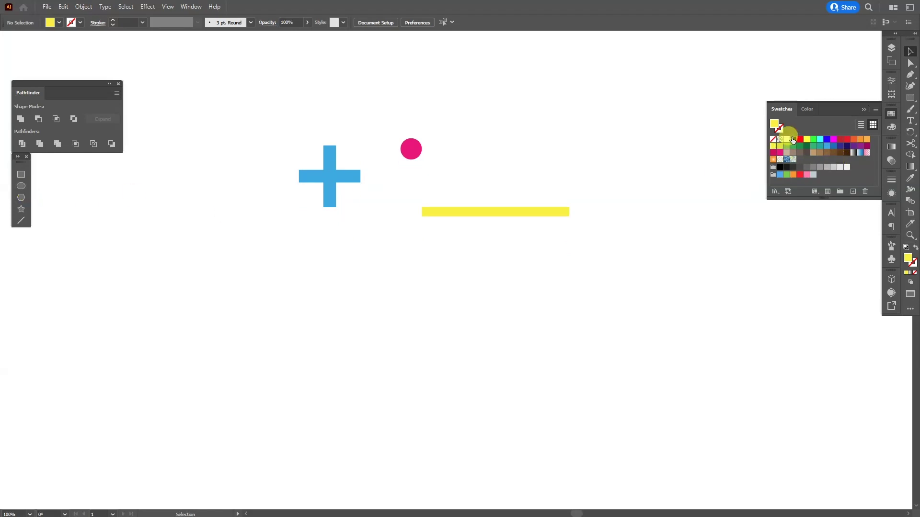
# Draw a five-pointed star below the yellow bar and fill it with light green
pyautogui.click(910, 98)
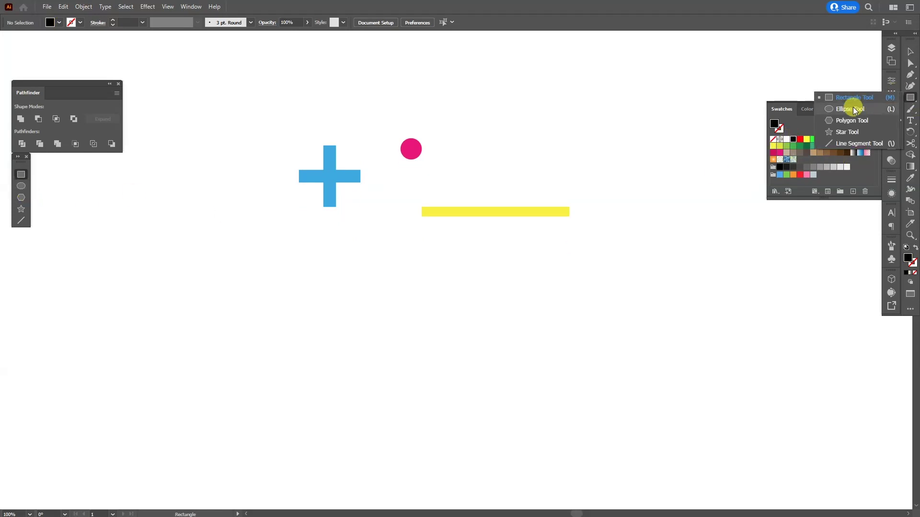
pyautogui.click(850, 131)
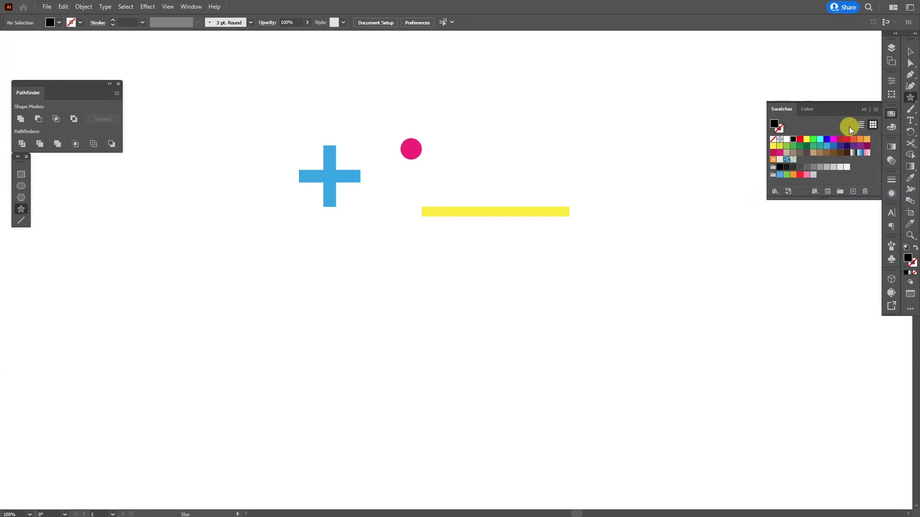
pyautogui.moveTo(455, 318); pyautogui.dragTo(490, 345)
pyautogui.press('v')
pyautogui.click(797, 152)
pyautogui.click(466, 252)
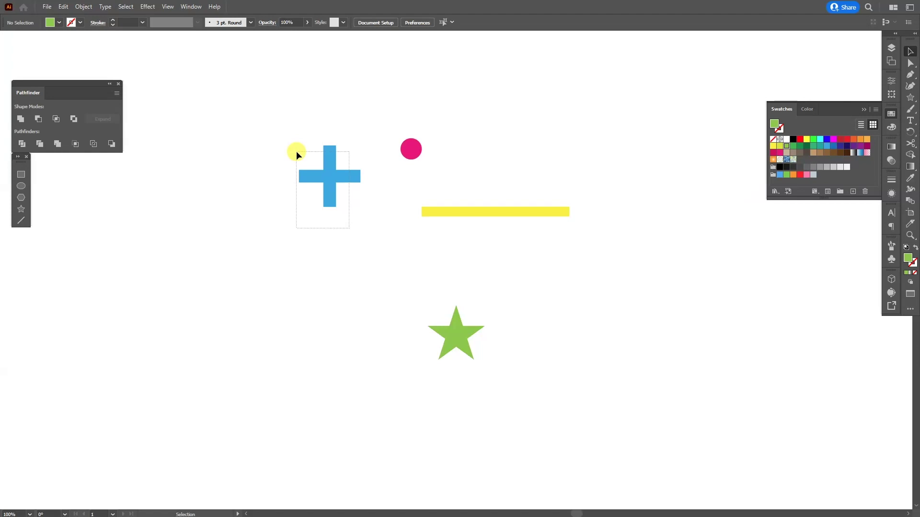
# Make a new pattern from the blue plus
pyautogui.click(296, 155)
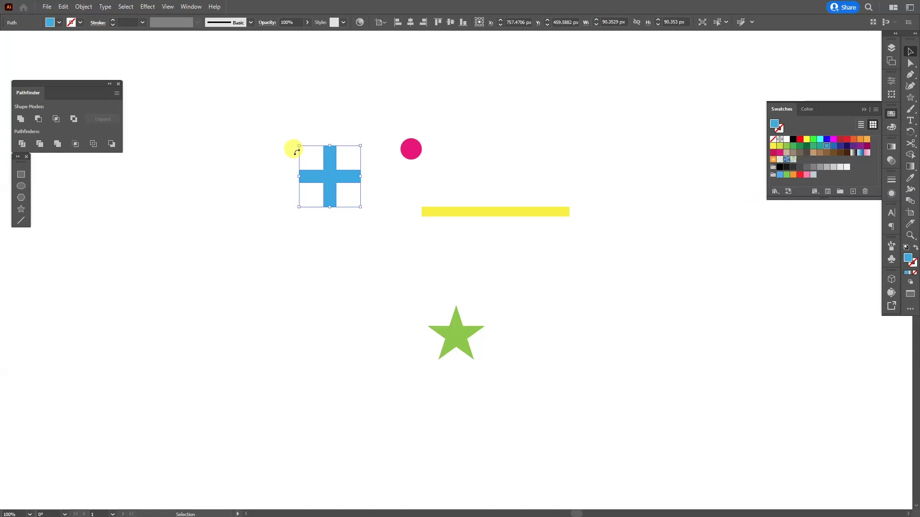
pyautogui.click(82, 7)
pyautogui.moveTo(148, 255)
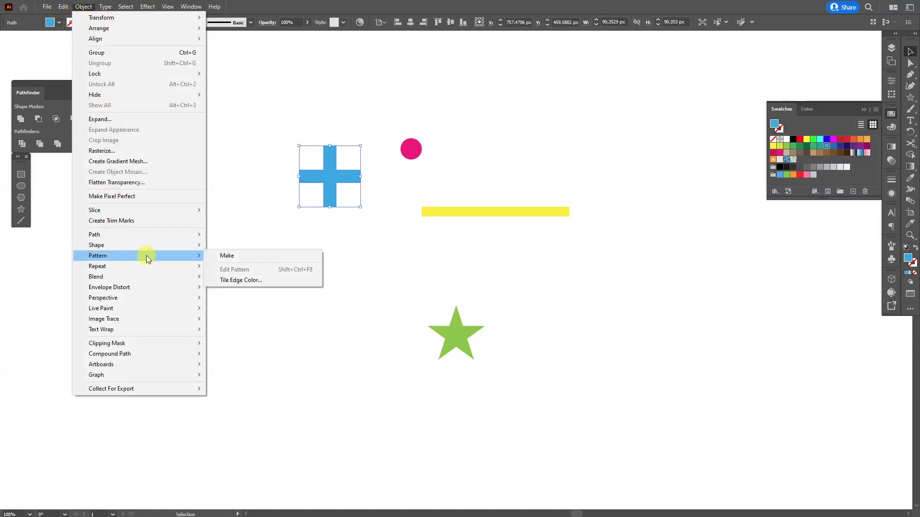
pyautogui.click(240, 253)
# Set the plus pattern's tile width and height to 120 px
pyautogui.press('Up')
pyautogui.press('Up')
pyautogui.press('Up')
pyautogui.press('Up')
pyautogui.press('Up')
pyautogui.press('Up')
pyautogui.press('Up')
pyautogui.press('Up')
pyautogui.press('Up')
pyautogui.press('Up')
pyautogui.press('Up')
pyautogui.press('Up')
pyautogui.press('Up')
pyautogui.press('Up')
pyautogui.press('Up')
pyautogui.press('Up')
pyautogui.press('Up')
pyautogui.press('Up')
pyautogui.press('Up')
pyautogui.press('Up')
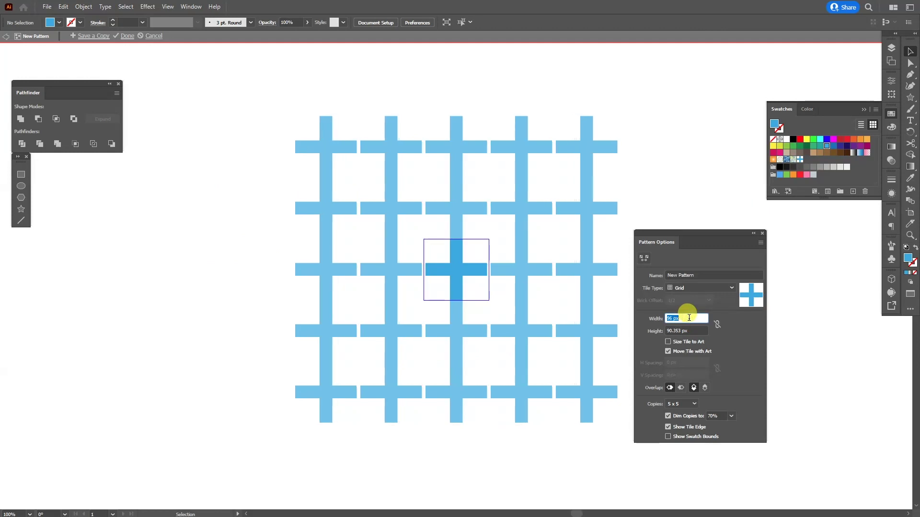
pyautogui.press('Up')
pyautogui.press('Up')
pyautogui.press('Up')
pyautogui.press('Up')
pyautogui.press('Up')
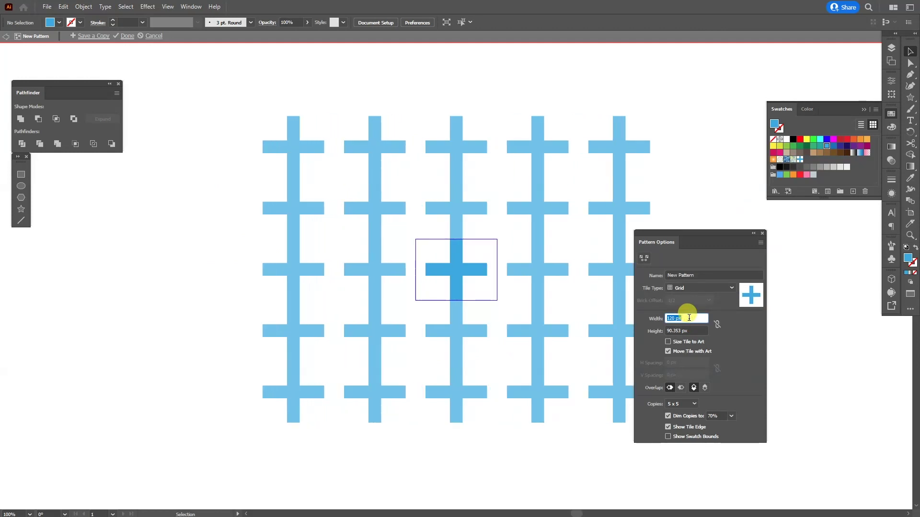
pyautogui.press('Tab')
pyautogui.write('120')
pyautogui.click(683, 318)
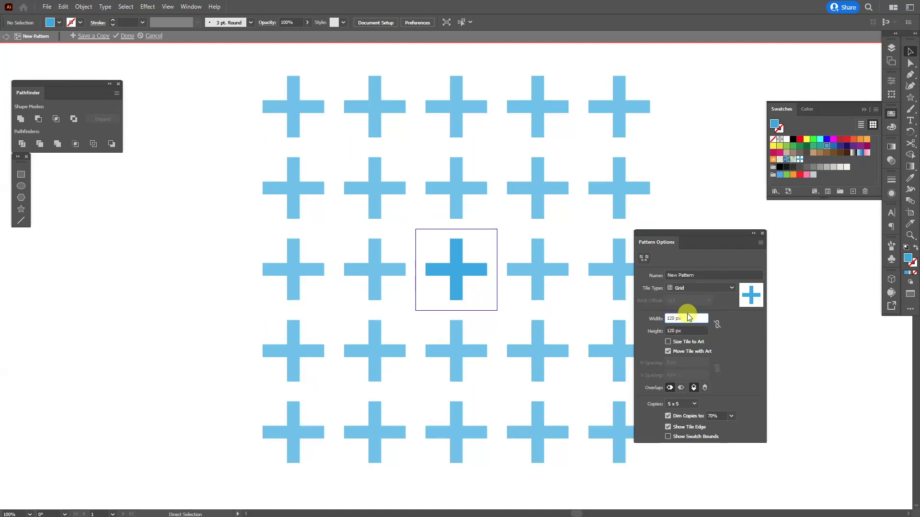
# Change the plus pattern's tile type to Brick by Column
pyautogui.click(687, 289)
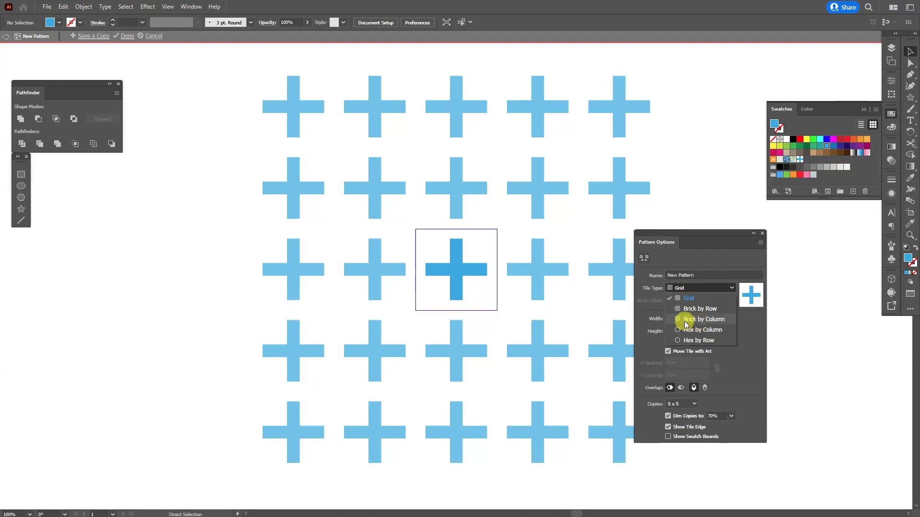
pyautogui.click(716, 320)
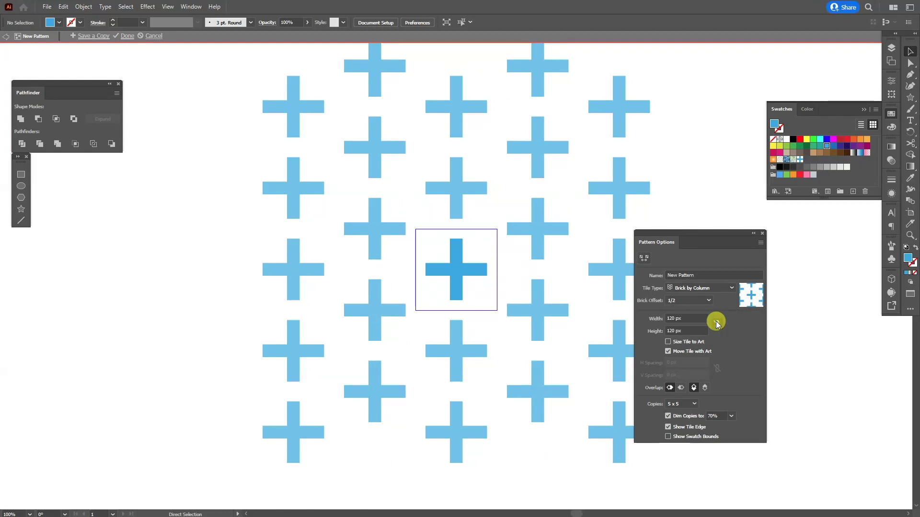
pyautogui.click(702, 329)
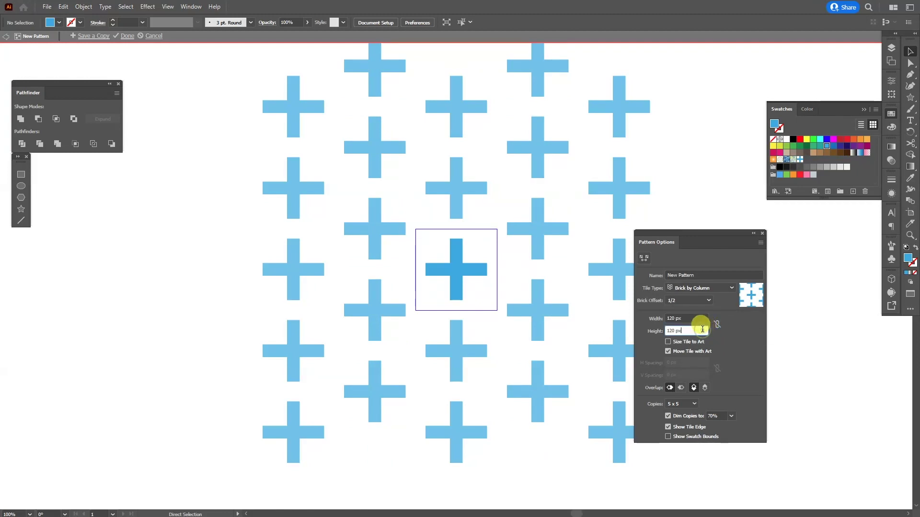
# Adjust the plus pattern's tile to 76 px wide and 151 px high, and finish editing the pattern
pyautogui.click(702, 318)
pyautogui.press('Down')
pyautogui.press('Down')
pyautogui.press('Down')
pyautogui.press('Down')
pyautogui.press('Down')
pyautogui.press('Down')
pyautogui.press('Down')
pyautogui.press('Down')
pyautogui.press('Down')
pyautogui.press('Down')
pyautogui.press('Down')
pyautogui.press('Down')
pyautogui.press('Down')
pyautogui.press('Down')
pyautogui.press('Down')
pyautogui.press('Down')
pyautogui.press('Down')
pyautogui.press('Down')
pyautogui.press('Down')
pyautogui.press('Up')
pyautogui.press('Up')
pyautogui.press('Up')
pyautogui.press('Up')
pyautogui.press('Up')
pyautogui.press('Up')
pyautogui.click(699, 331)
pyautogui.press('Up')
pyautogui.press('Up')
pyautogui.press('Up')
pyautogui.press('Up')
pyautogui.press('Up')
pyautogui.press('Up')
pyautogui.press('Up')
pyautogui.press('Up')
pyautogui.press('Up')
pyautogui.press('Up')
pyautogui.press('Up')
pyautogui.press('Up')
pyautogui.press('Up')
pyautogui.press('Up')
pyautogui.press('Up')
pyautogui.press('Up')
pyautogui.press('Up')
pyautogui.press('Up')
pyautogui.press('Up')
pyautogui.press('Up')
pyautogui.click(697, 318)
pyautogui.press('Down')
pyautogui.press('Down')
pyautogui.press('Down')
pyautogui.press('Down')
pyautogui.press('Down')
pyautogui.press('Down')
pyautogui.press('Down')
pyautogui.press('Down')
pyautogui.press('Down')
pyautogui.press('Down')
pyautogui.press('Down')
pyautogui.press('Down')
pyautogui.press('Down')
pyautogui.press('Down')
pyautogui.press('Down')
pyautogui.press('Down')
pyautogui.press('Down')
pyautogui.press('Down')
pyautogui.press('Down')
pyautogui.press('Down')
pyautogui.click(693, 331)
pyautogui.press('Down')
pyautogui.press('Down')
pyautogui.press('Down')
pyautogui.press('Down')
pyautogui.press('Down')
pyautogui.press('Down')
pyautogui.press('Down')
pyautogui.press('Down')
pyautogui.press('Down')
pyautogui.click(696, 319)
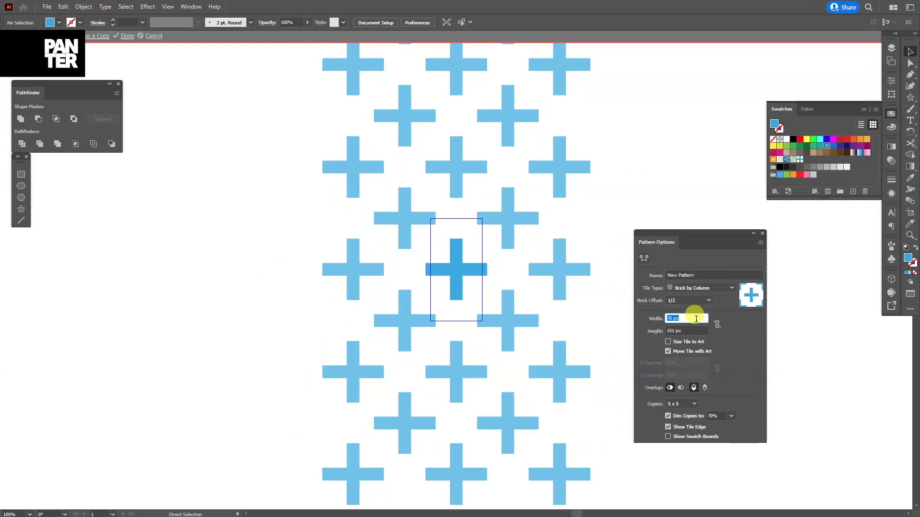
pyautogui.click(127, 36)
# Make a new pattern from the pink circle
pyautogui.click(416, 144)
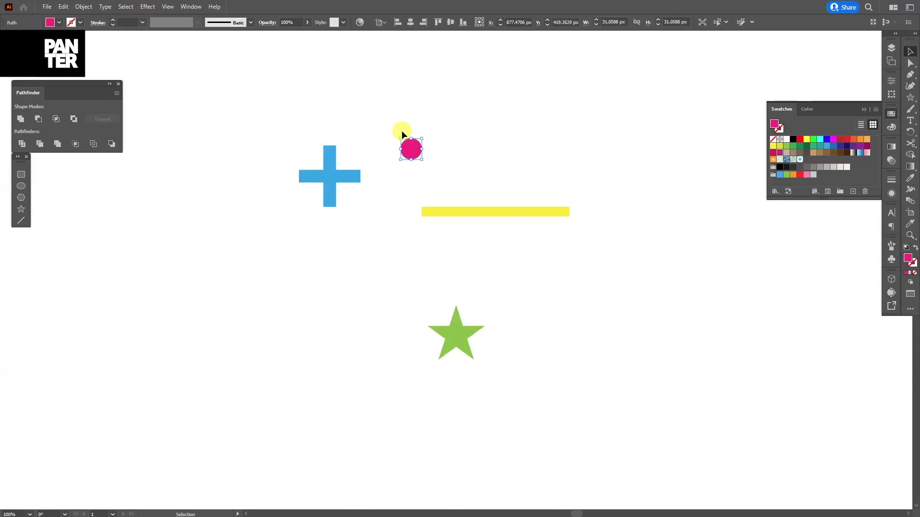
pyautogui.click(89, 7)
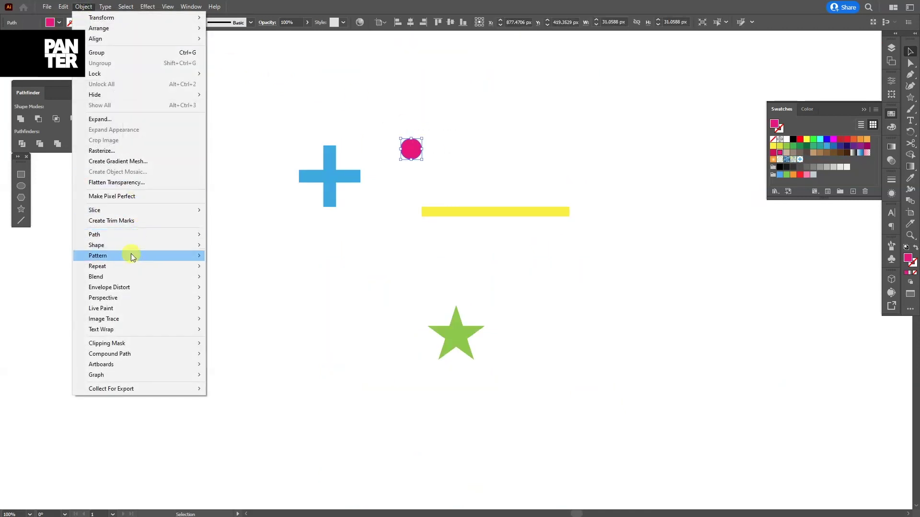
pyautogui.click(261, 256)
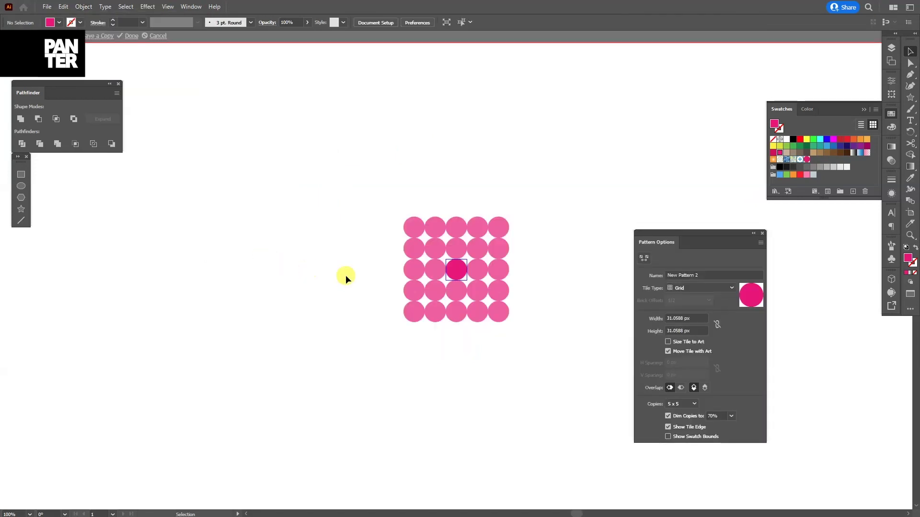
# Set the circle pattern's tile width and height to 49 px and its tile type to Brick by Column
pyautogui.tripleClick(696, 319)
pyautogui.write('53')
pyautogui.press('Return')
pyautogui.write('49')
pyautogui.press('Return')
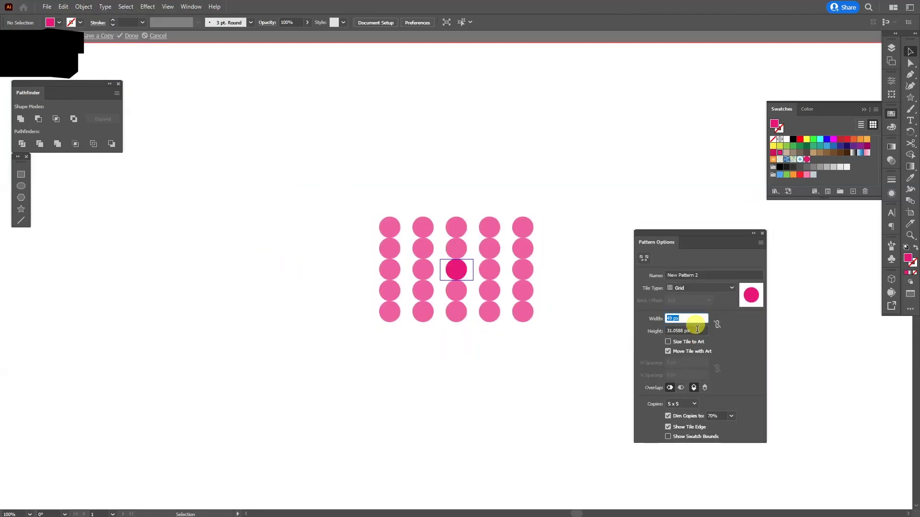
pyautogui.click(696, 329)
pyautogui.write('49')
pyautogui.tripleClick(675, 319)
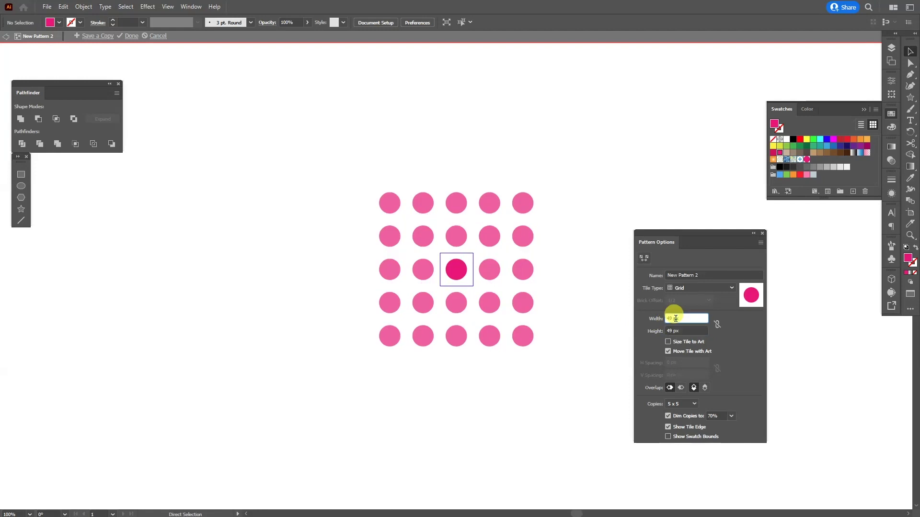
pyautogui.click(689, 290)
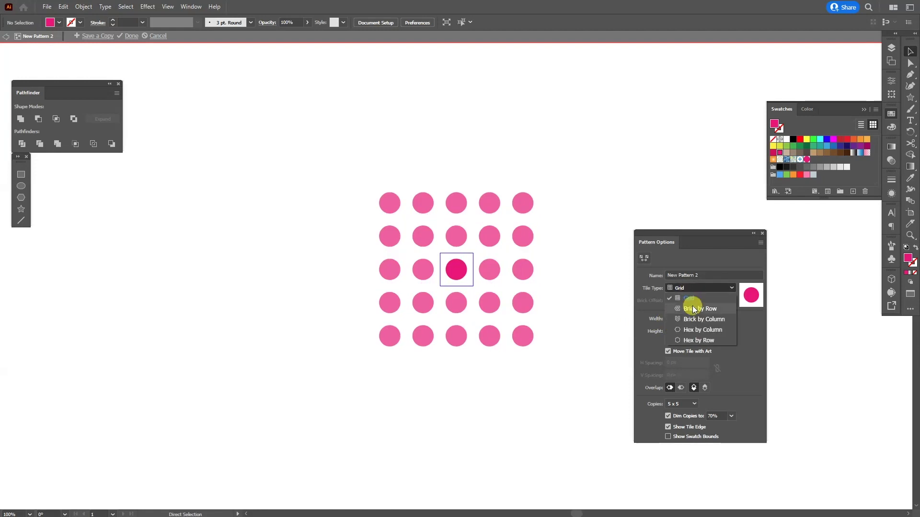
pyautogui.click(697, 320)
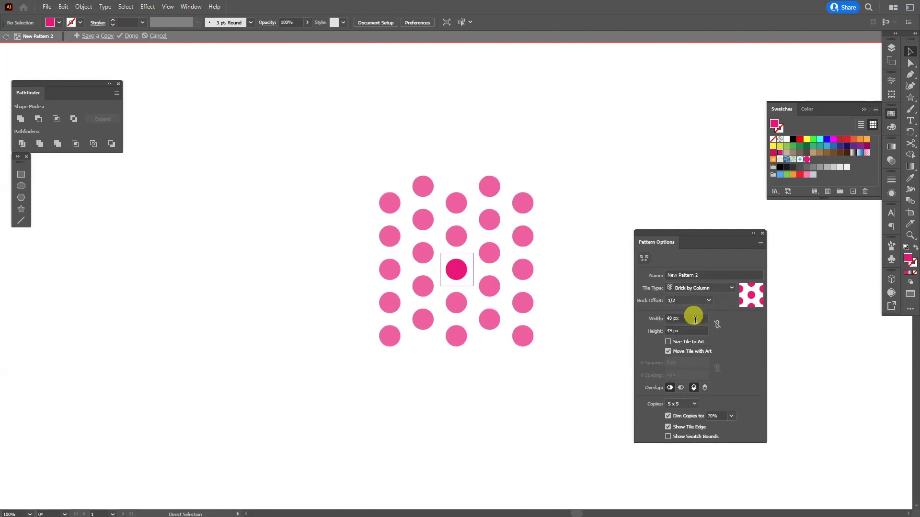
# Finish editing the circle pattern and make a new pattern from the yellow bar
pyautogui.click(133, 37)
pyautogui.click(567, 212)
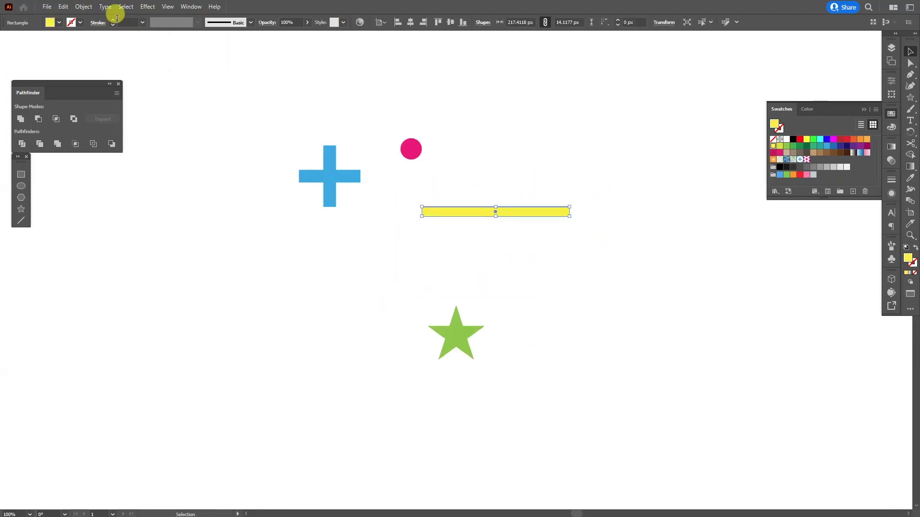
pyautogui.click(84, 6)
pyautogui.moveTo(131, 256)
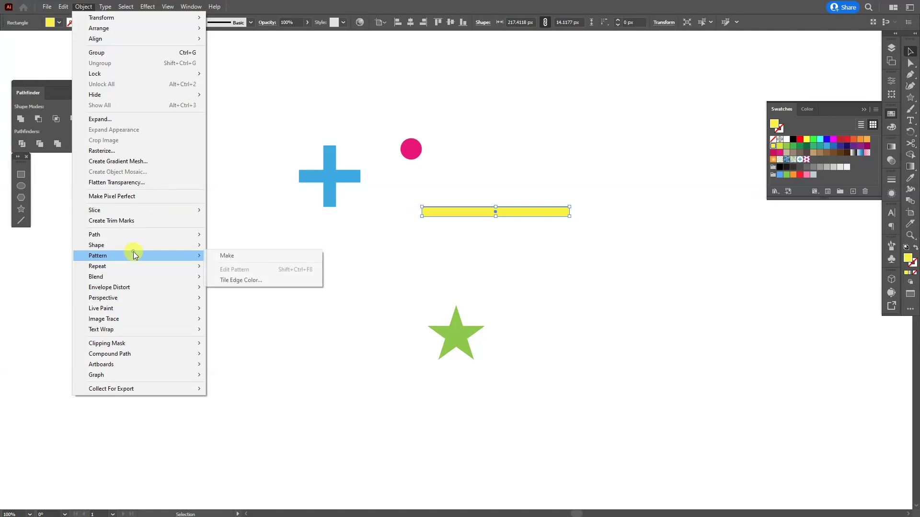
pyautogui.click(222, 255)
# Set the bar pattern's tile to 213 px wide and 32 px high, and finish editing the pattern
pyautogui.click(686, 318)
pyautogui.write('213')
pyautogui.press('Tab')
pyautogui.write('30')
pyautogui.press('Return')
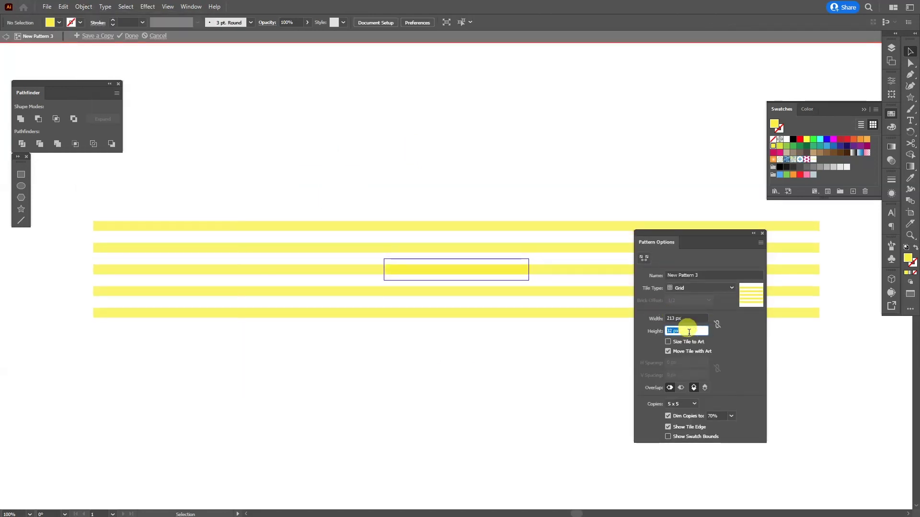
pyautogui.click(130, 36)
# Delete the green star, blue plus, pink circle and yellow bar from the artboard
pyautogui.moveTo(430, 302); pyautogui.dragTo(370, 288)
pyautogui.press('Delete')
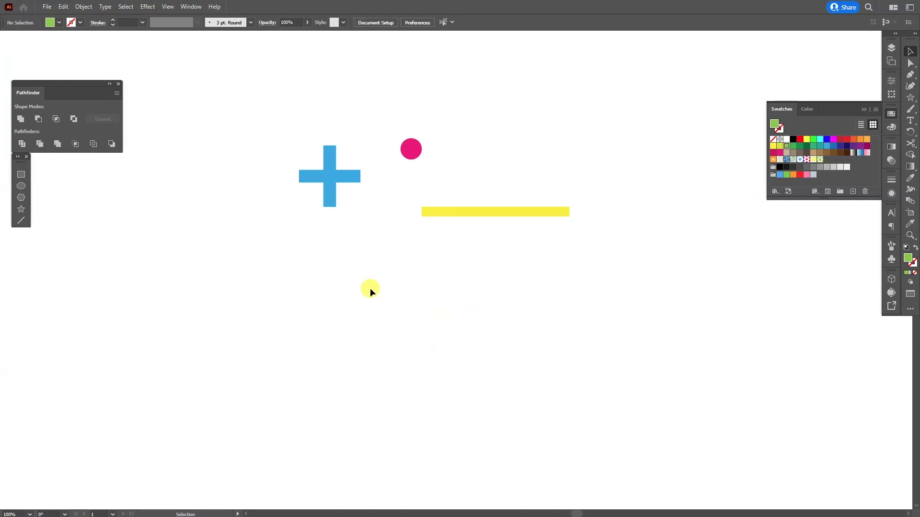
pyautogui.scroll(-1, 513, 296)
pyautogui.moveTo(516, 295); pyautogui.dragTo(515, 316)
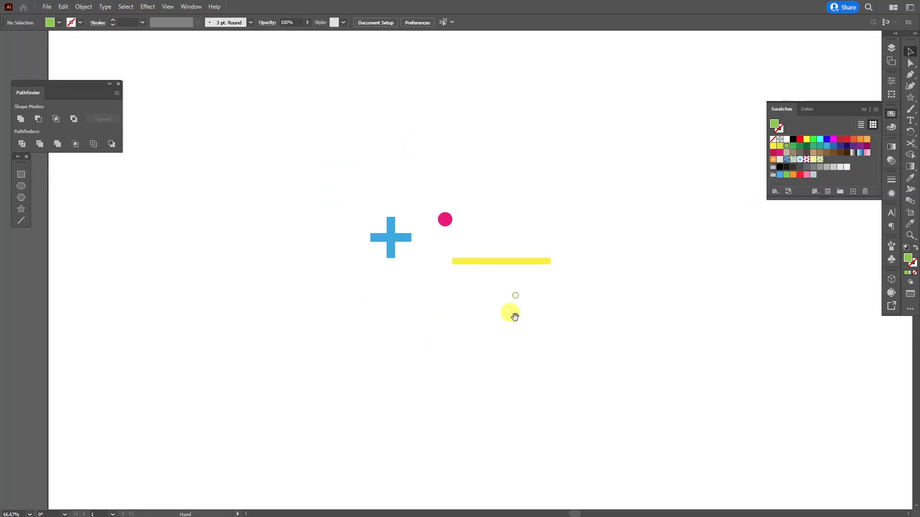
pyautogui.scroll(1, 525, 287)
pyautogui.moveTo(629, 344); pyautogui.dragTo(188, 157)
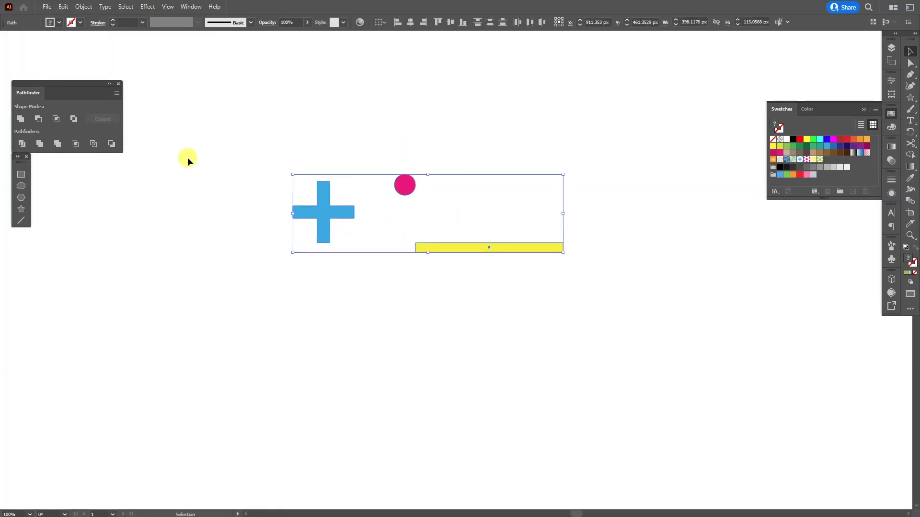
pyautogui.press('Delete')
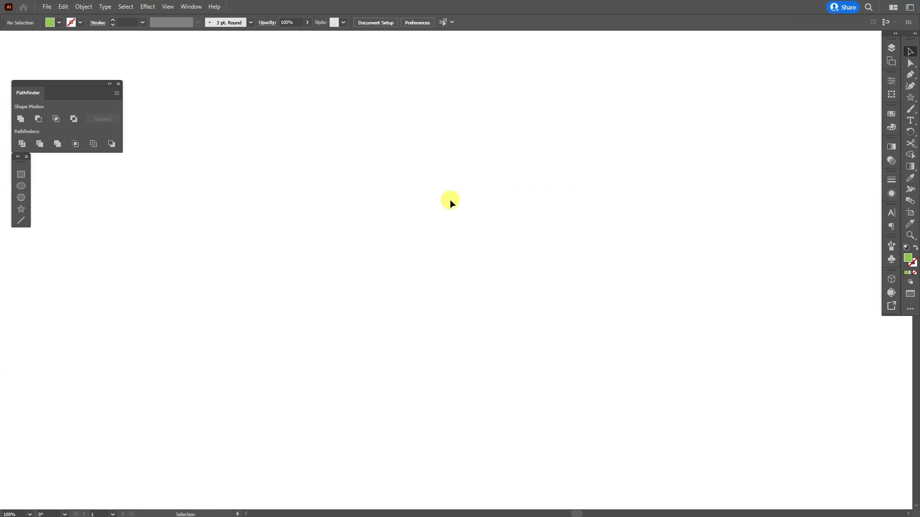
# Add the text "PAN" with "TER" on a second line in the middle of the empty artboard
pyautogui.click(910, 121)
pyautogui.click(419, 219)
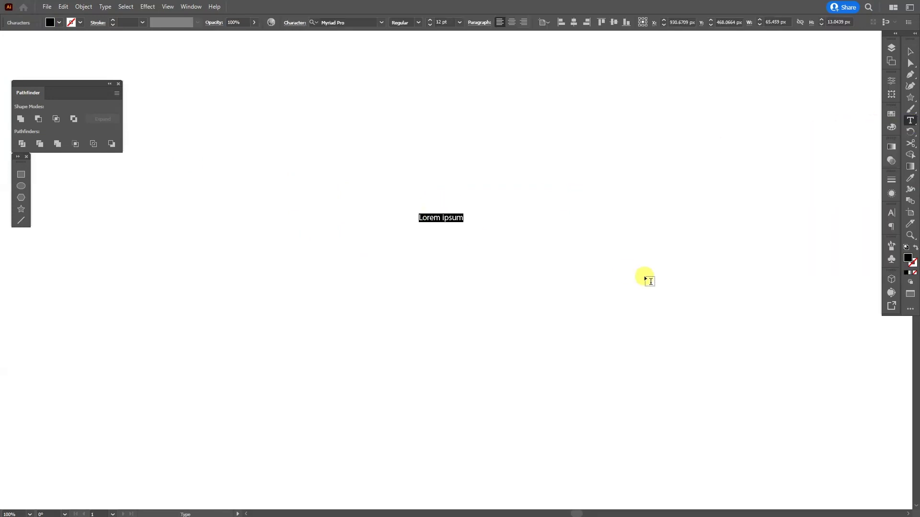
pyautogui.write('PAN')
pyautogui.press('Return')
pyautogui.write('TER')
pyautogui.press('Escape')
# Enlarge the PAN TER text to about 171 pt and set its font to Montserrat ExtraBold
pyautogui.moveTo(434, 213); pyautogui.dragTo(581, 88)
pyautogui.moveTo(479, 158); pyautogui.dragTo(527, 223)
pyautogui.click(891, 213)
pyautogui.write('Montserrat ExtraBold')
pyautogui.click(864, 209)
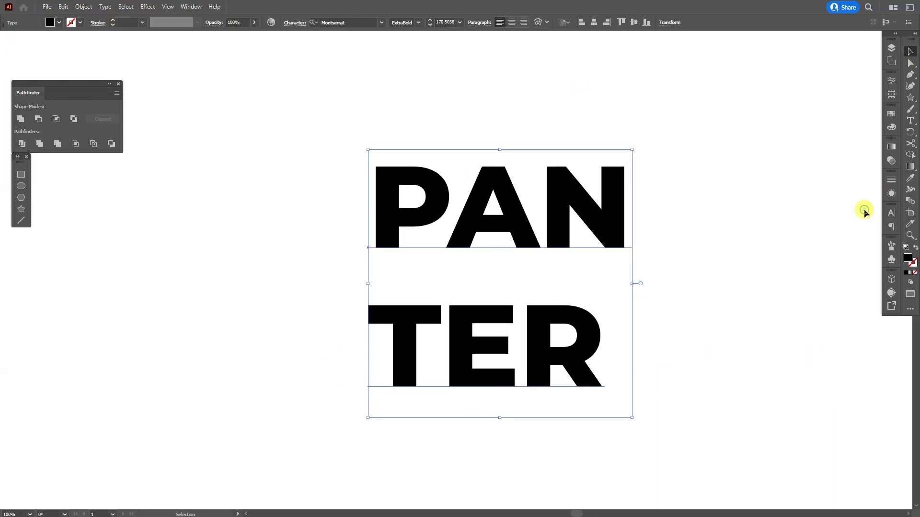
# Expand the text's object and fill into outlines and ungroup them into separate letters
pyautogui.click(93, 7)
pyautogui.click(131, 122)
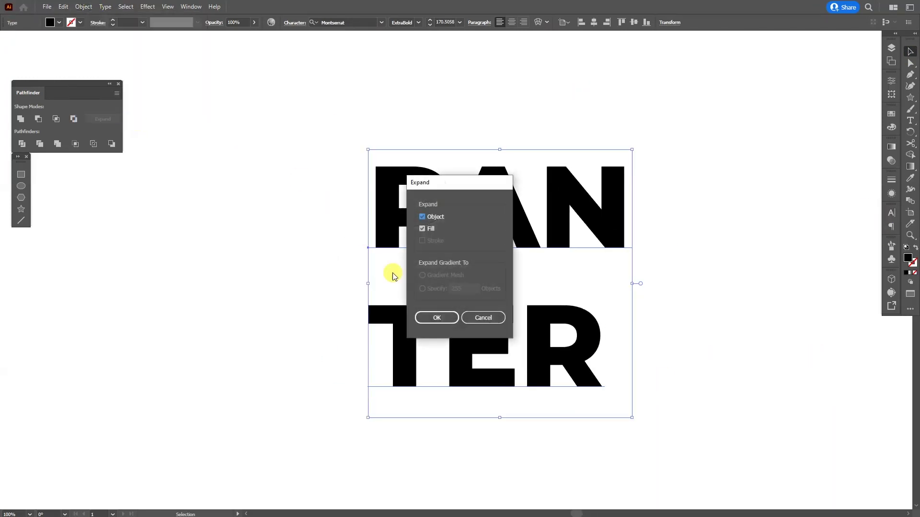
pyautogui.click(436, 319)
pyautogui.rightClick(437, 284)
pyautogui.click(472, 365)
pyautogui.click(645, 269)
# Move the PAN letters down close above TER and tighten the horizontal spacing between the letters
pyautogui.click(419, 205)
pyautogui.moveTo(438, 218); pyautogui.dragTo(431, 268)
pyautogui.click(747, 355)
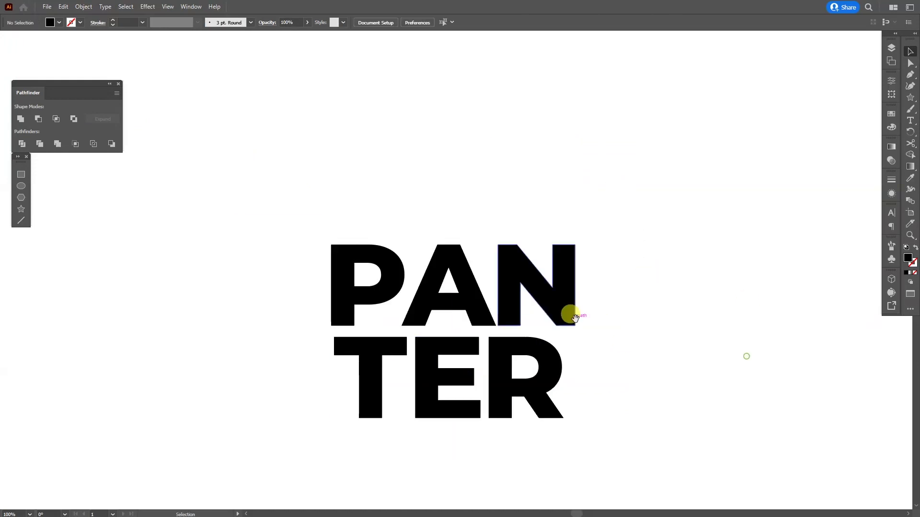
pyautogui.moveTo(571, 315); pyautogui.dragTo(565, 255)
pyautogui.moveTo(548, 248); pyautogui.dragTo(552, 248)
pyautogui.moveTo(450, 274); pyautogui.dragTo(442, 274)
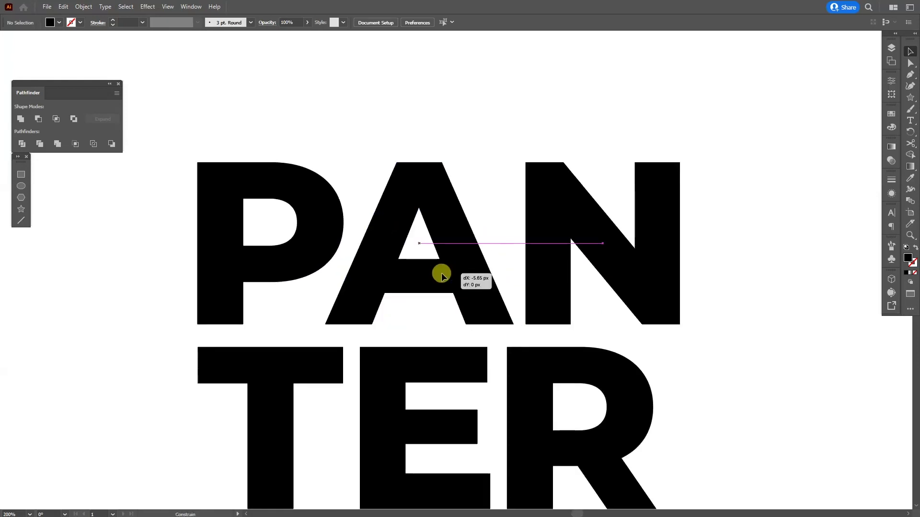
pyautogui.hotkey('ctrl', '-')
pyautogui.hotkey('ctrl', 'a')
# Fill the letters P, N and E with the yellow stripe pattern swatch
pyautogui.moveTo(391, 76); pyautogui.dragTo(342, 205)
pyautogui.keyDown('shift'); pyautogui.click(470, 308); pyautogui.keyUp('shift')
pyautogui.keyDown('shift'); pyautogui.click(573, 220); pyautogui.keyUp('shift')
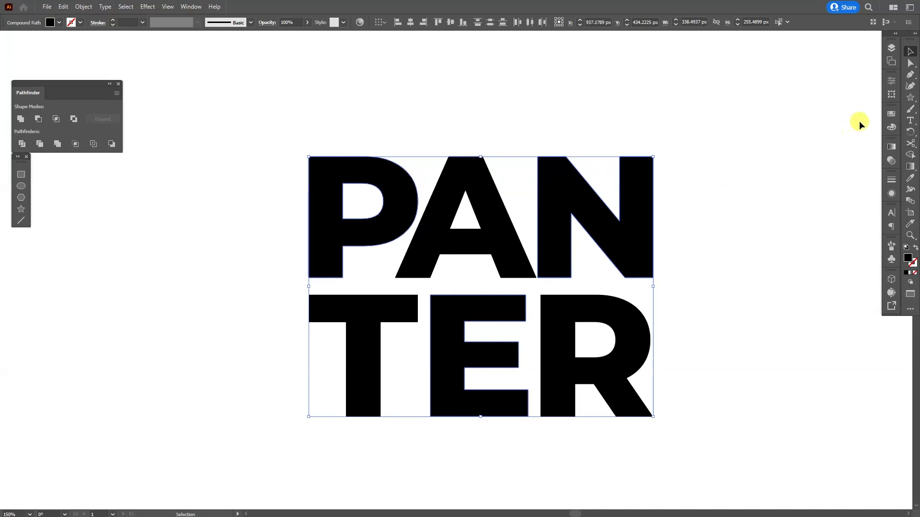
pyautogui.click(892, 120)
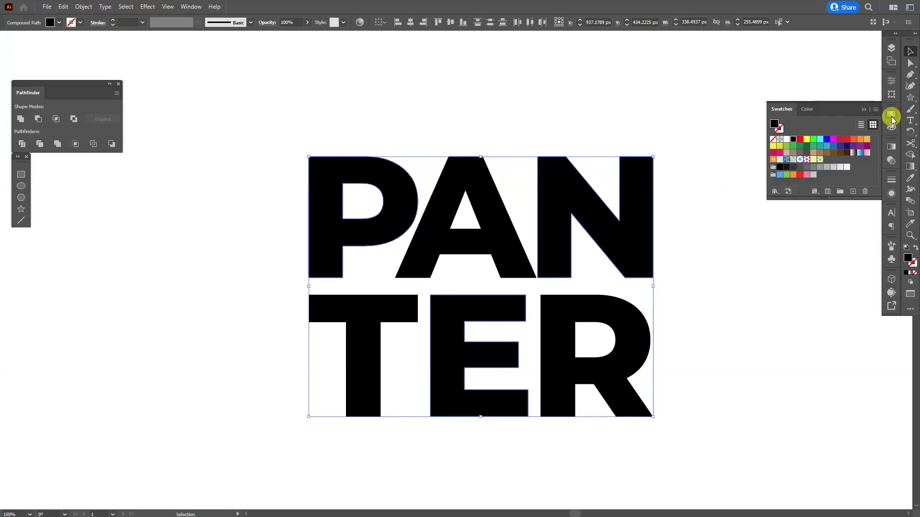
pyautogui.click(814, 161)
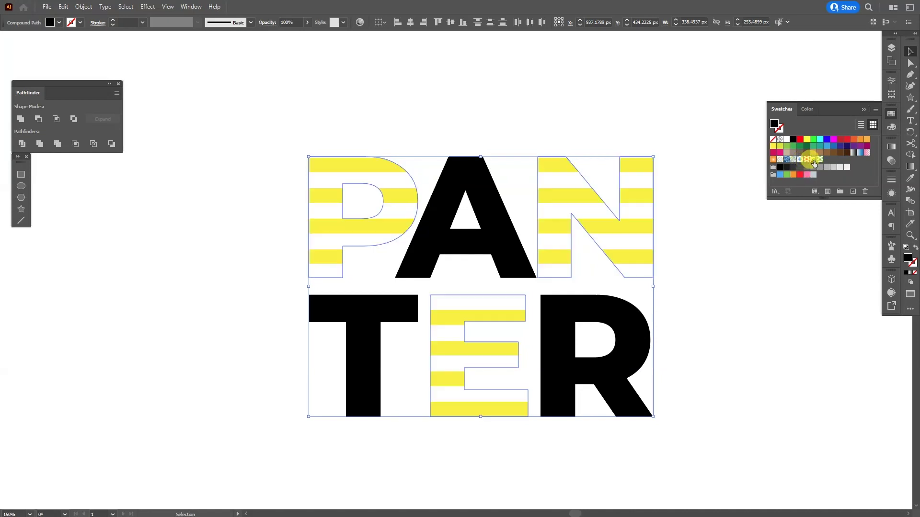
# Scale only the stripe pattern inside P, N and E uniformly to 18%, with Transform Objects off
pyautogui.click(82, 7)
pyautogui.moveTo(95, 18)
pyautogui.click(229, 63)
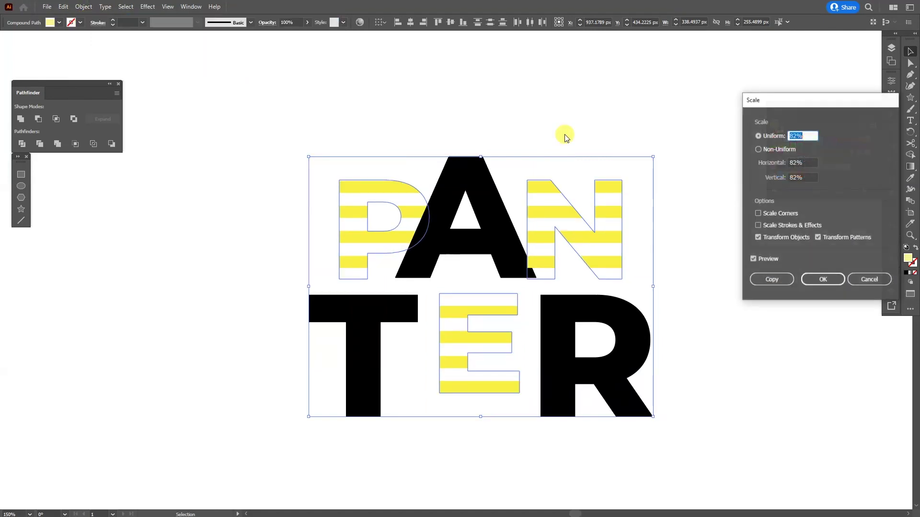
pyautogui.click(772, 243)
pyautogui.scroll(-20, 807, 134)
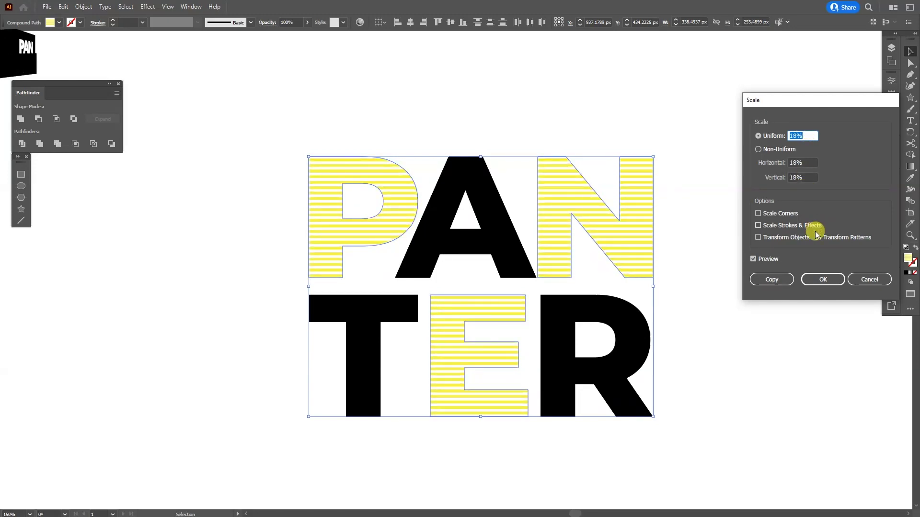
pyautogui.click(821, 279)
# Rotate only the stripe pattern inside P, N and E by about 43° and deselect the letters
pyautogui.click(83, 7)
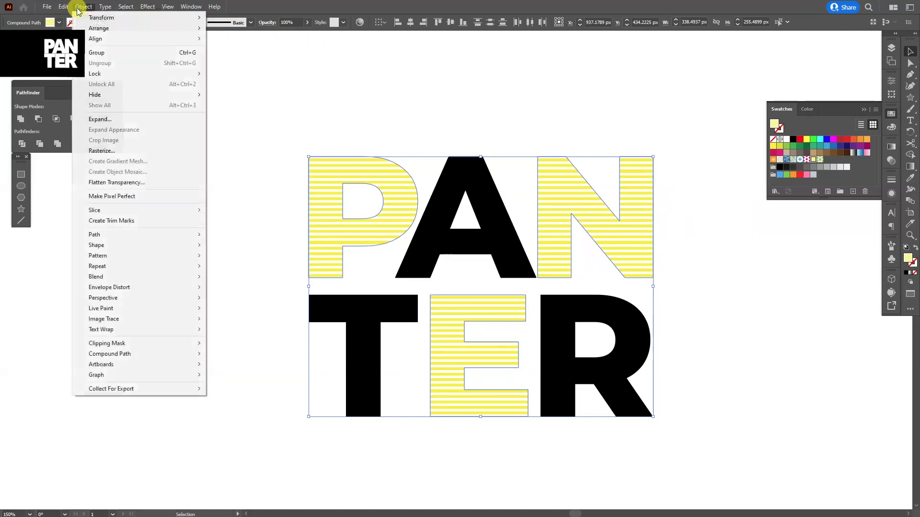
pyautogui.moveTo(85, 18)
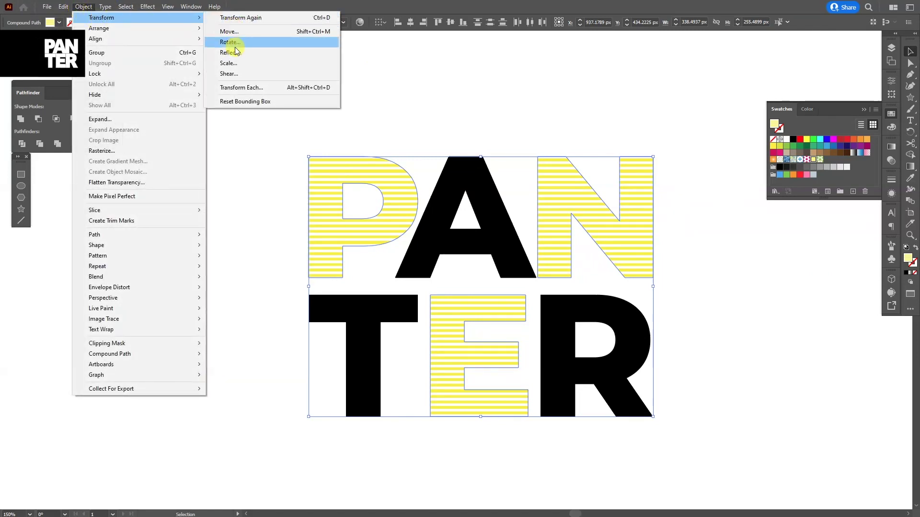
pyautogui.click(251, 42)
pyautogui.moveTo(448, 56); pyautogui.dragTo(786, 80)
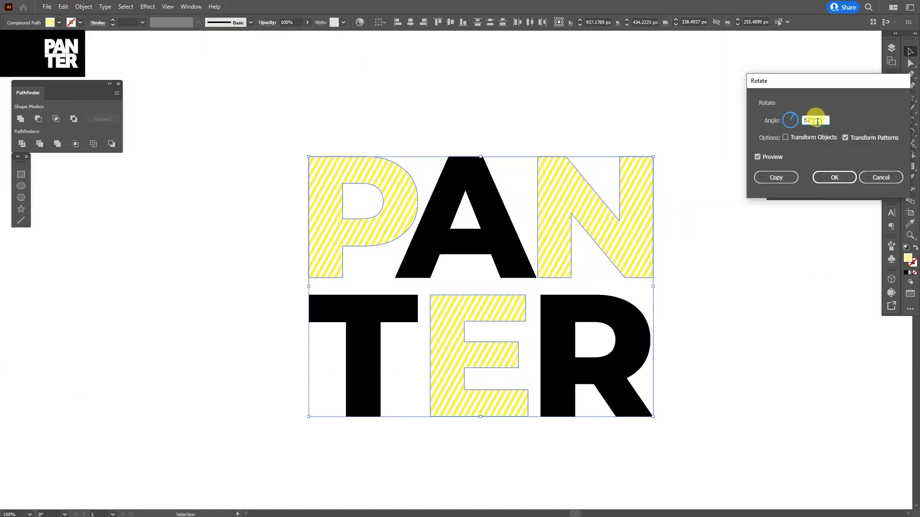
pyautogui.press('Down')
pyautogui.press('Down')
pyautogui.press('Down')
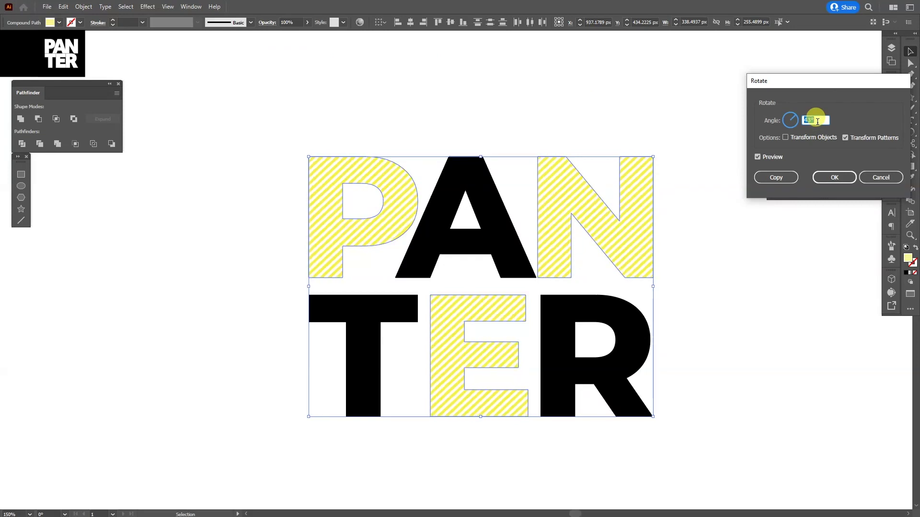
pyautogui.click(834, 178)
pyautogui.click(710, 191)
# Fill the letters A, T and R with the pink dot pattern swatch, New Pattern 2
pyautogui.click(488, 213)
pyautogui.keyDown('shift'); pyautogui.click(362, 296); pyautogui.keyUp('shift')
pyautogui.keyDown('shift'); pyautogui.click(551, 309); pyautogui.keyUp('shift')
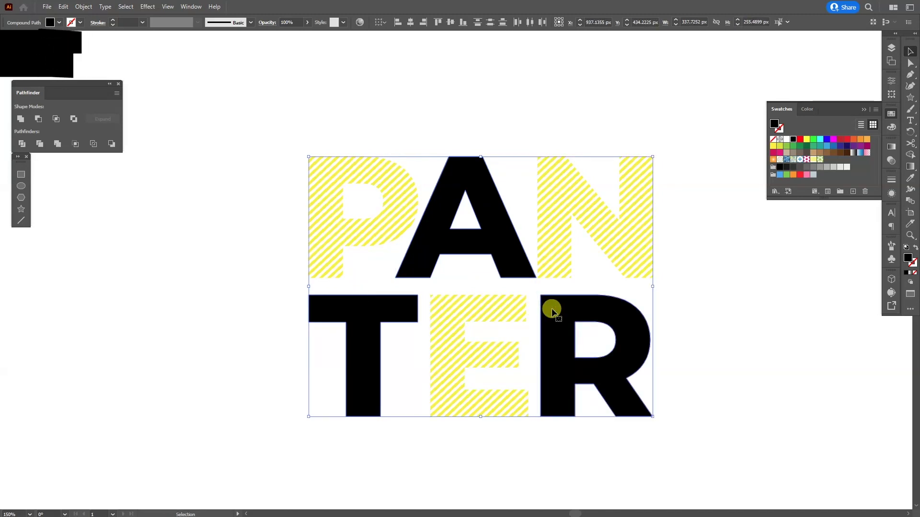
pyautogui.click(796, 158)
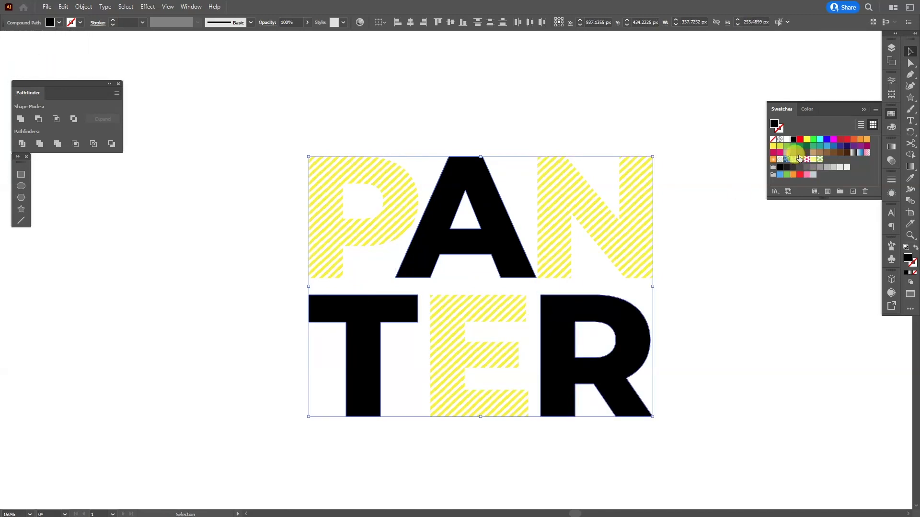
pyautogui.click(807, 160)
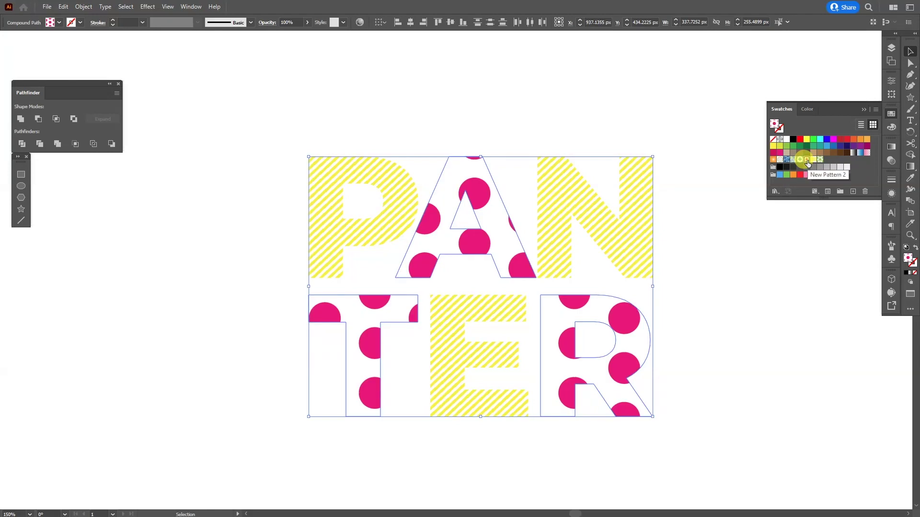
# Scale only the dot pattern inside A, T and R uniformly to 11%
pyautogui.click(82, 6)
pyautogui.moveTo(110, 17)
pyautogui.click(258, 62)
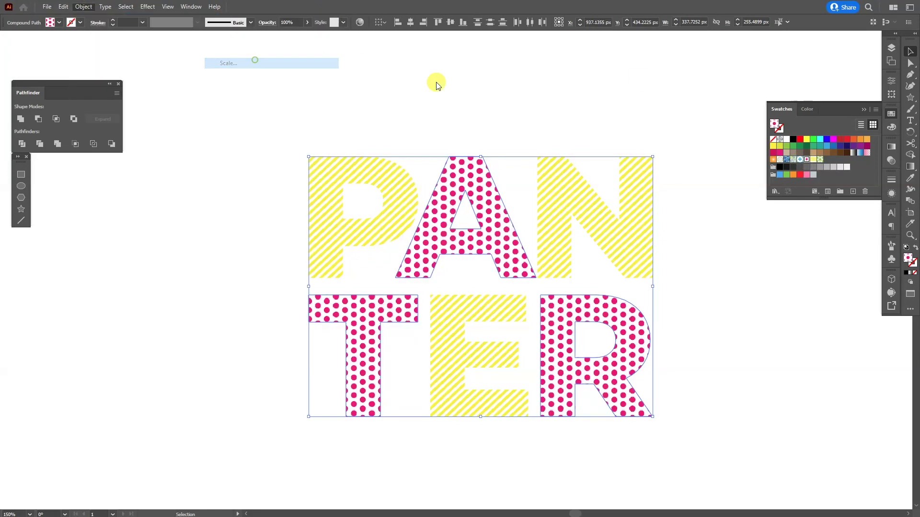
pyautogui.scroll(-12, 809, 135)
pyautogui.scroll(6, 810, 135)
pyautogui.click(821, 279)
# Rotate only the dot pattern inside A, T and R to slant the rows of dots
pyautogui.click(83, 7)
pyautogui.moveTo(100, 17)
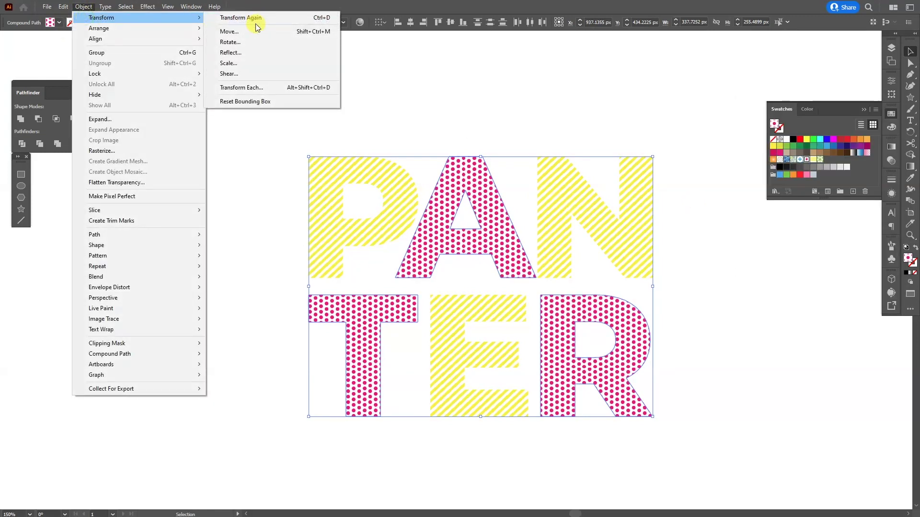
pyautogui.click(230, 42)
pyautogui.scroll(10, 816, 120)
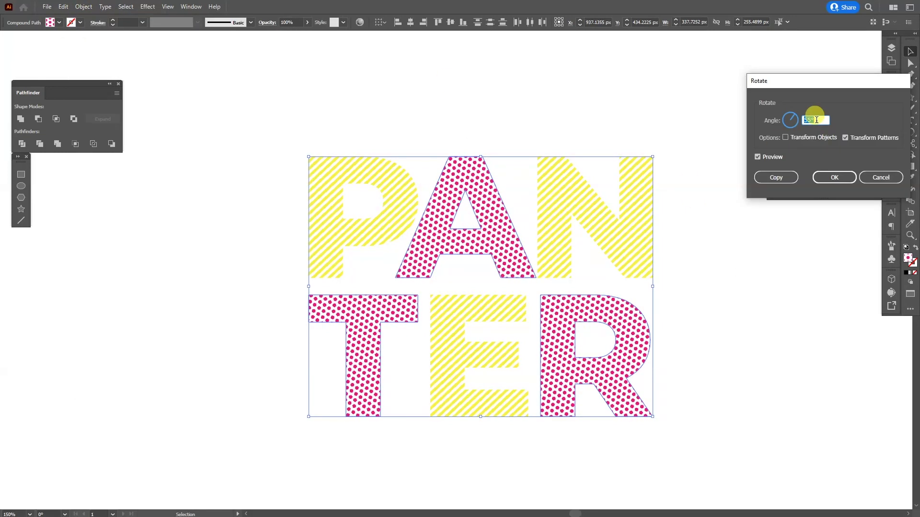
pyautogui.click(822, 177)
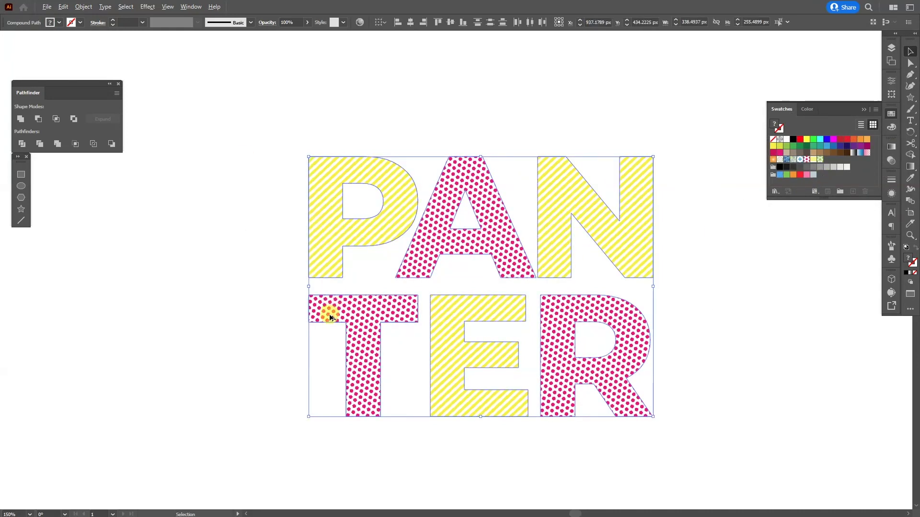
# Duplicate all the letters slightly up and to the right, and fill the copies with the blue plus pattern, New Pattern
pyautogui.moveTo(330, 318); pyautogui.dragTo(337, 310)
pyautogui.click(801, 160)
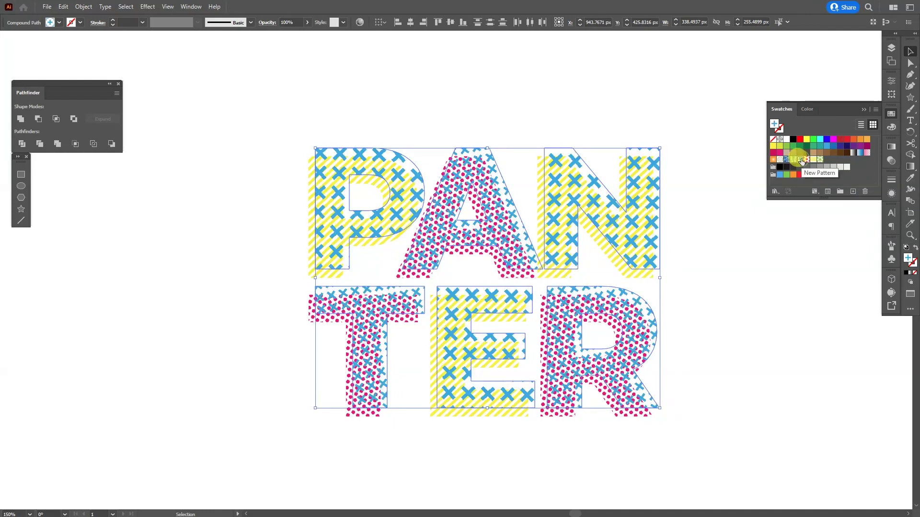
# Scale only the plus pattern in the duplicated letters uniformly to 53%, with Transform Objects off, and deselect them
pyautogui.click(83, 6)
pyautogui.moveTo(101, 18)
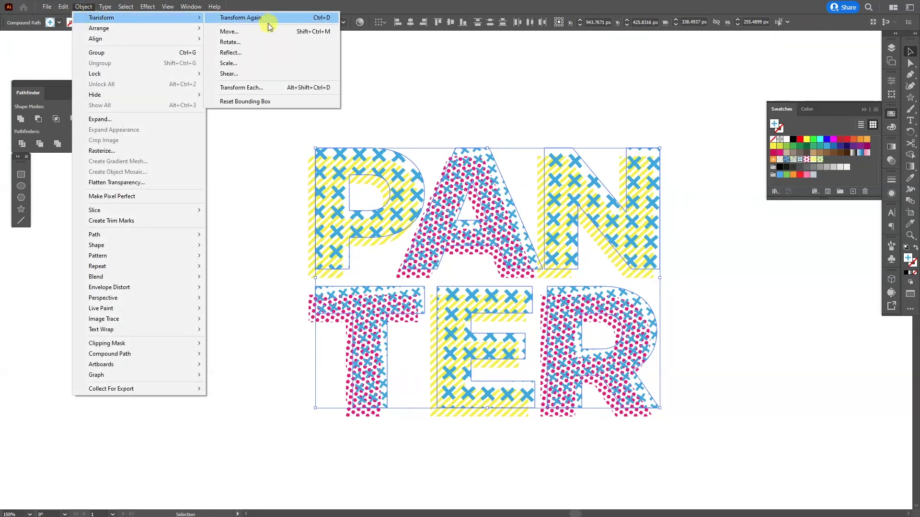
pyautogui.click(241, 64)
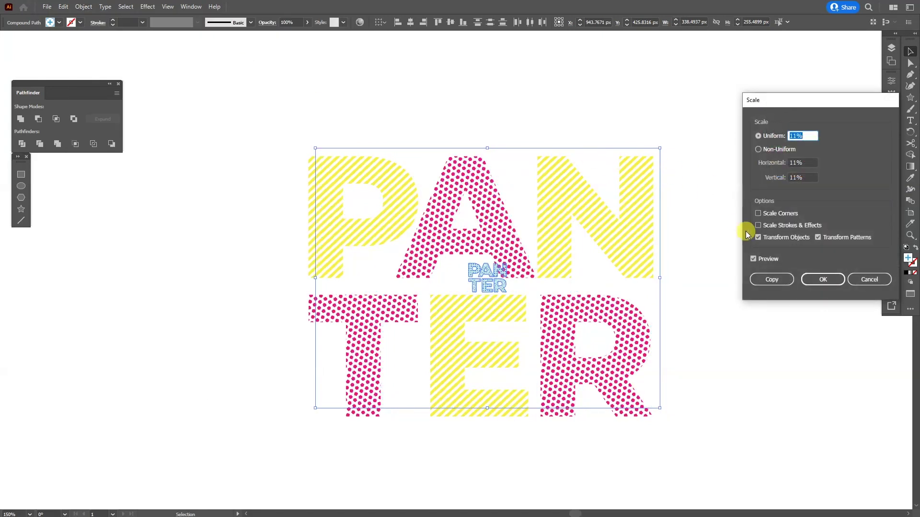
pyautogui.click(761, 239)
pyautogui.click(810, 136)
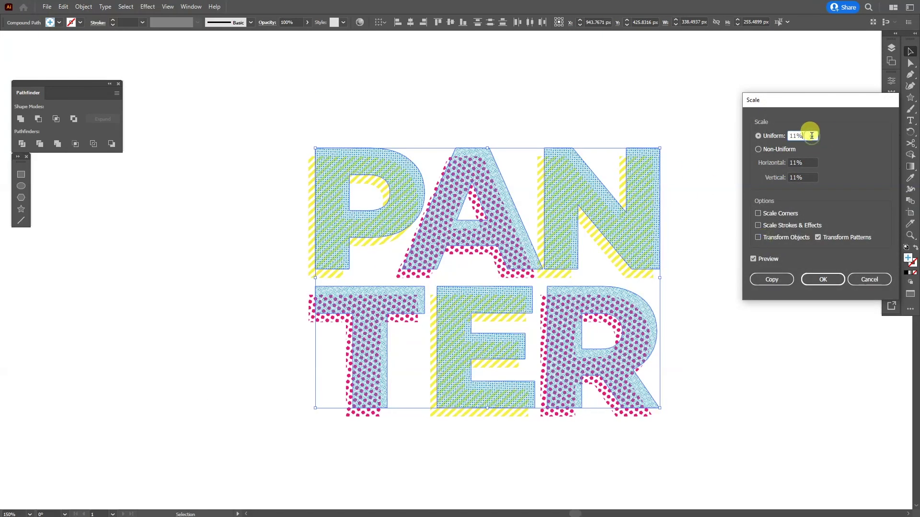
pyautogui.press('Up')
pyautogui.press('Up')
pyautogui.press('Up')
pyautogui.press('Up')
pyautogui.press('Up')
pyautogui.press('Up')
pyautogui.press('Up')
pyautogui.press('Up')
pyautogui.press('Up')
pyautogui.press('Up')
pyautogui.press('Up')
pyautogui.press('Up')
pyautogui.press('Up')
pyautogui.press('Up')
pyautogui.press('Up')
pyautogui.press('Up')
pyautogui.press('Up')
pyautogui.press('Up')
pyautogui.press('Up')
pyautogui.press('Up')
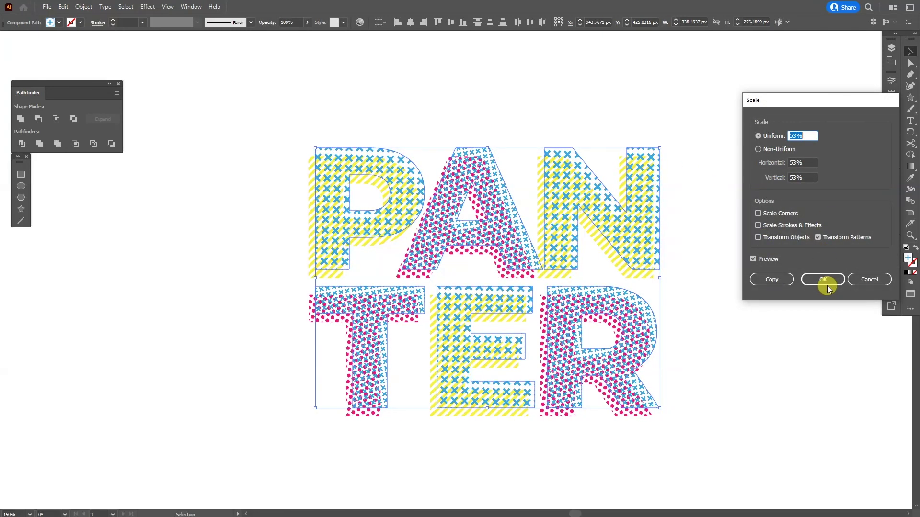
pyautogui.click(823, 280)
pyautogui.click(740, 280)
# Match the plus pattern fill of the duplicated A, T and R to the duplicated N with the Eyedropper, and deselect them
pyautogui.click(509, 257)
pyautogui.keyDown('shift'); pyautogui.click(386, 308); pyautogui.keyUp('shift')
pyautogui.keyDown('shift'); pyautogui.click(589, 304); pyautogui.keyUp('shift')
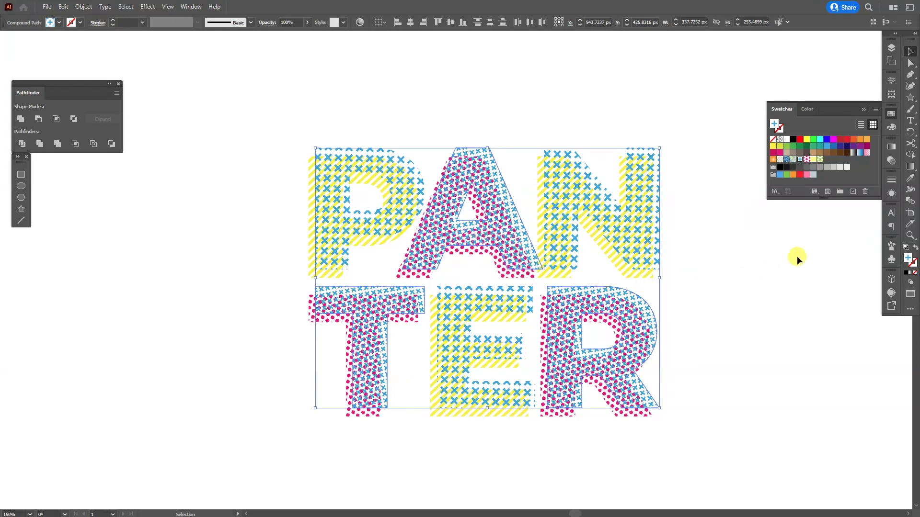
pyautogui.click(911, 181)
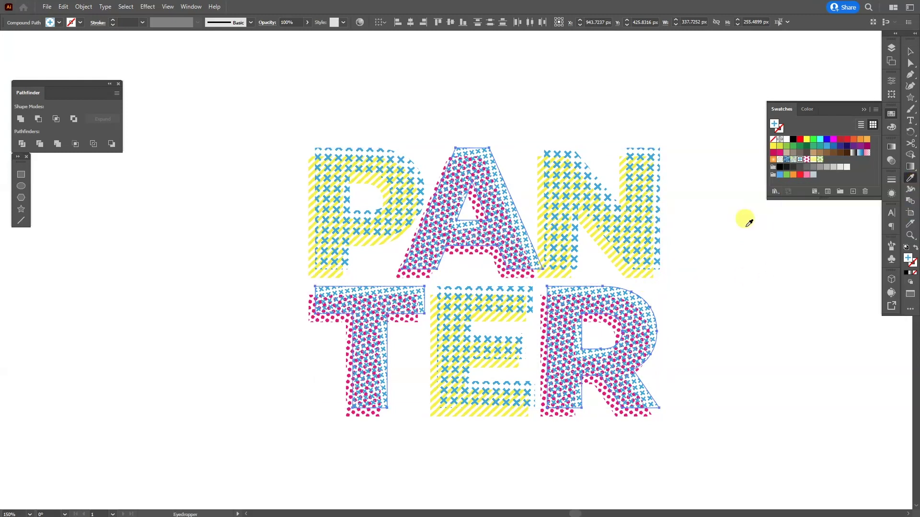
pyautogui.click(567, 179)
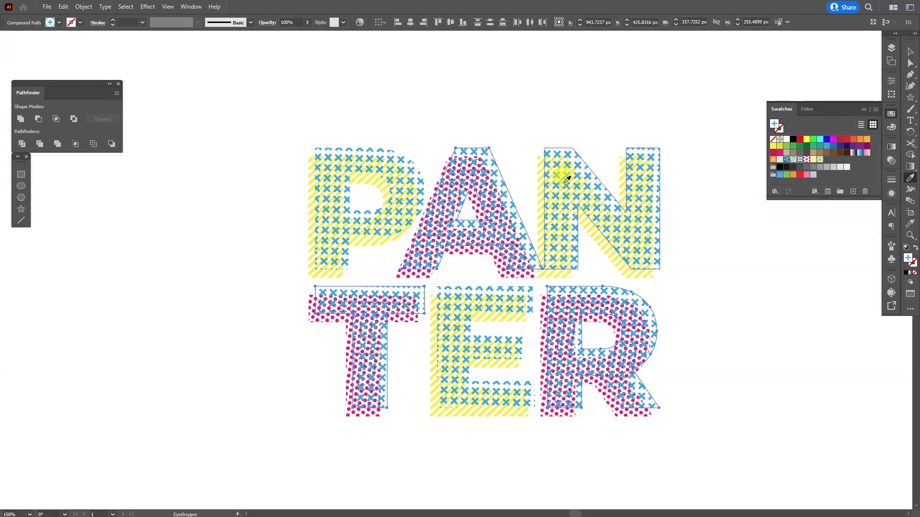
pyautogui.press('v')
pyautogui.click(712, 300)
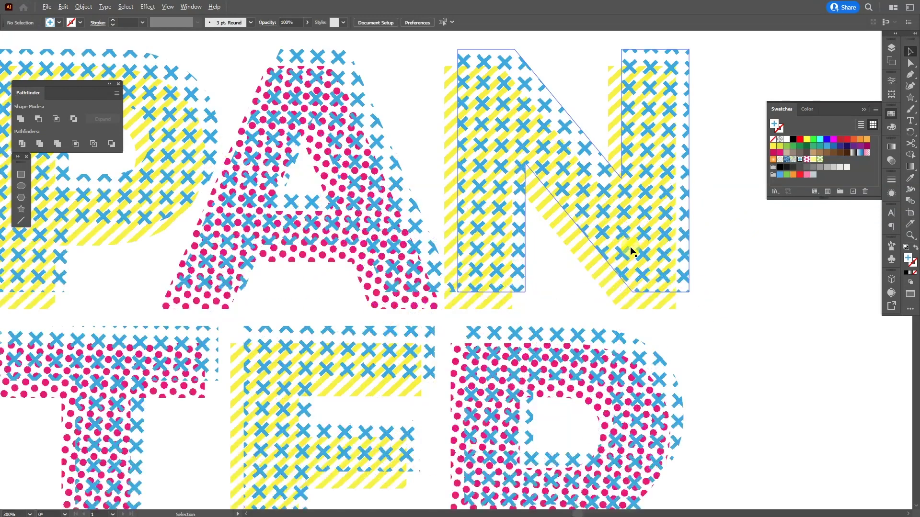